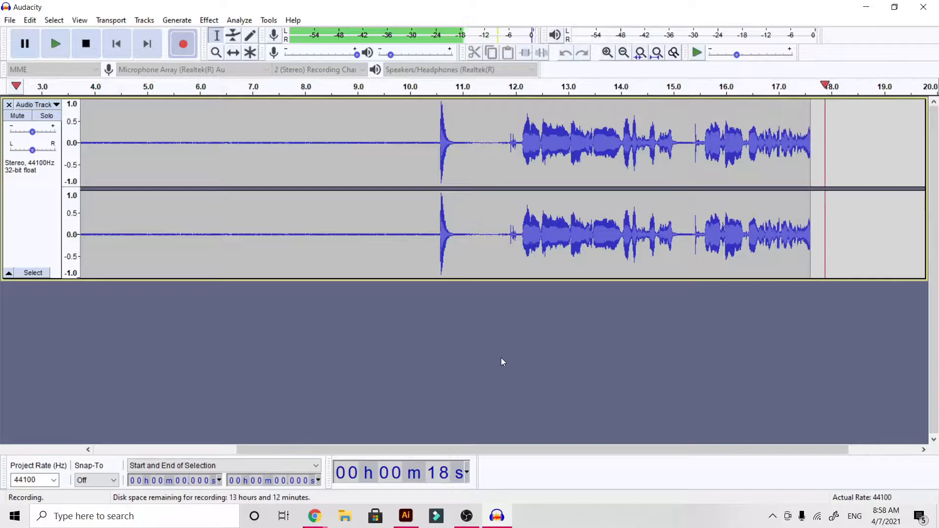
Switch to Illustrator and read the comic idea in the message screenshot.
left_click(406, 518)
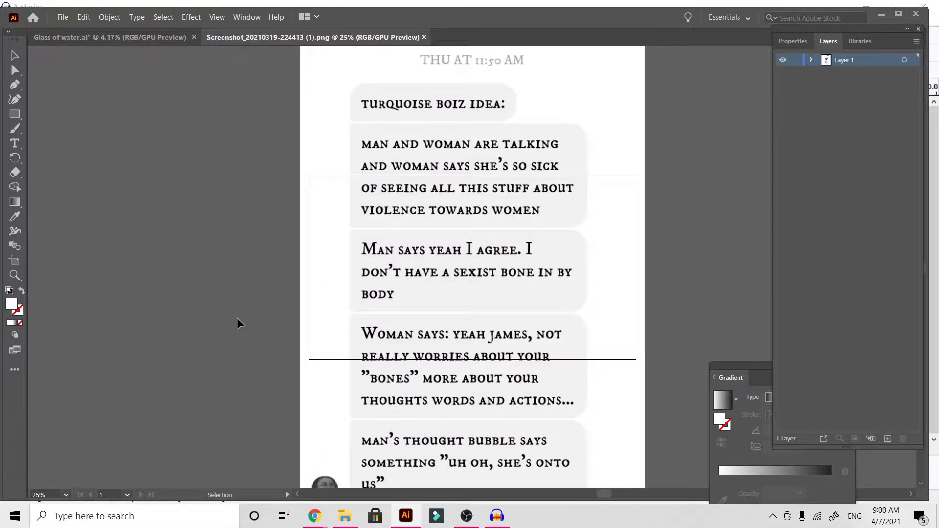
scroll(236, 323, "up", 5)
scroll(237, 319, "down", 6)
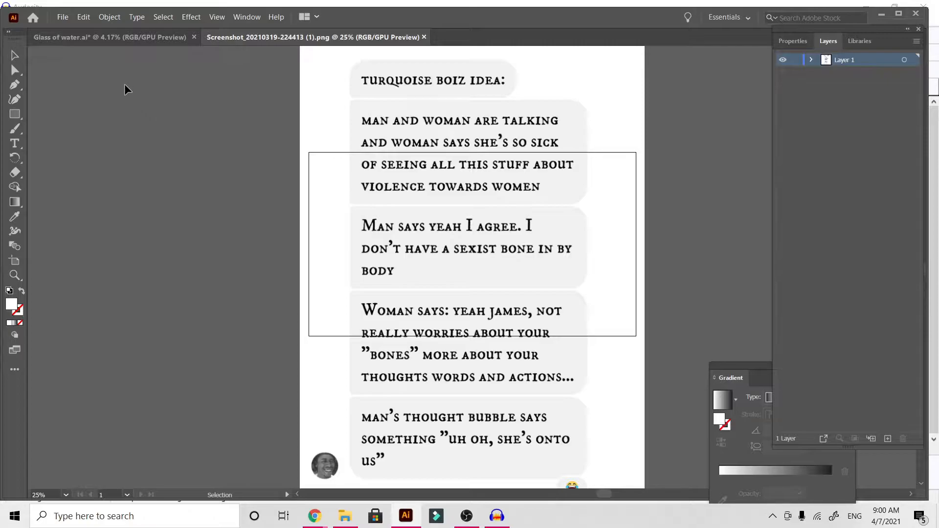
Bring up the Glass of water.ai document and look over its comic panels at 6.25% zoom.
left_click(141, 42)
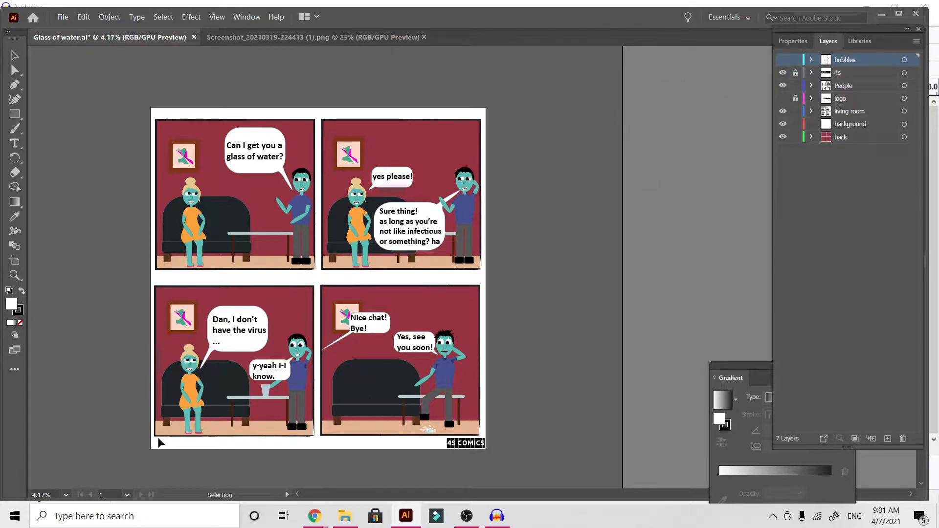
key("ctrl+equal")
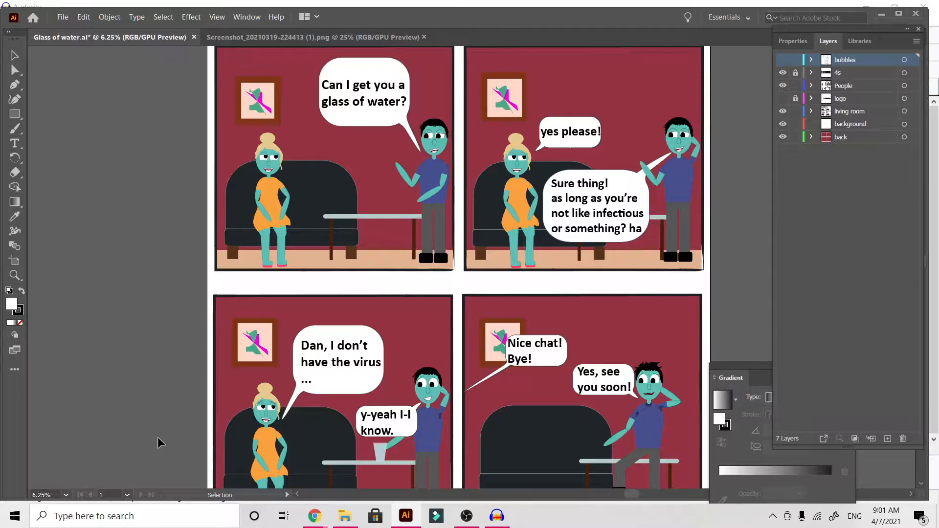
key("ctrl+minus")
key("ctrl+equal")
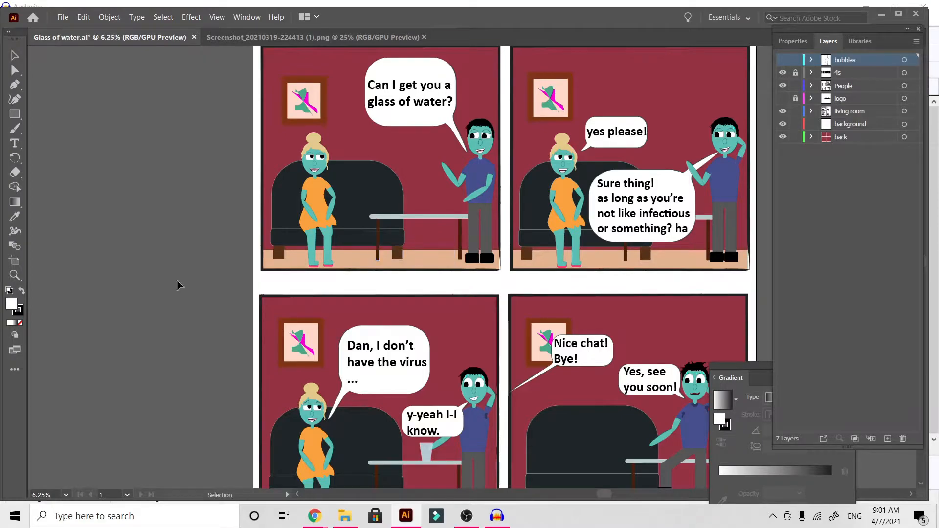
scroll(151, 334, "up", 4)
scroll(152, 334, "right", 5)
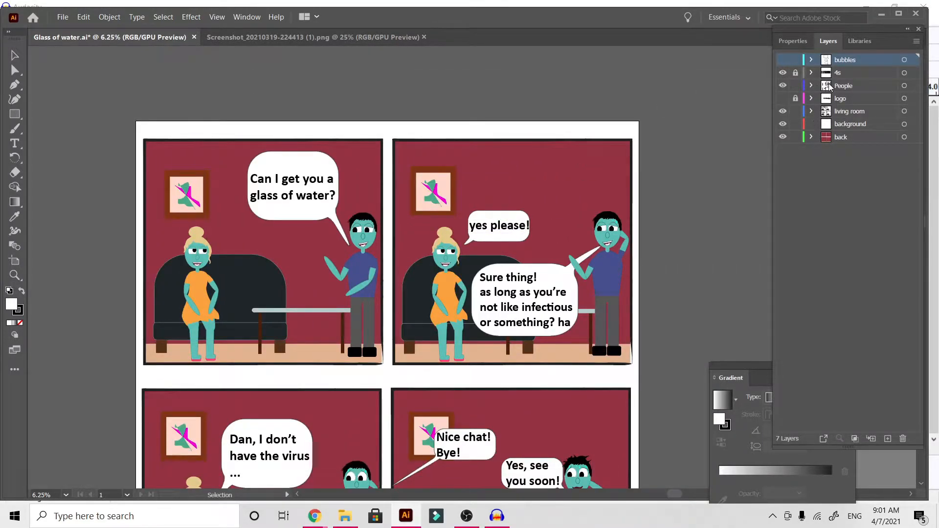
Create a new layer above the bubbles layer and name it "Zoomed in".
left_click(918, 42)
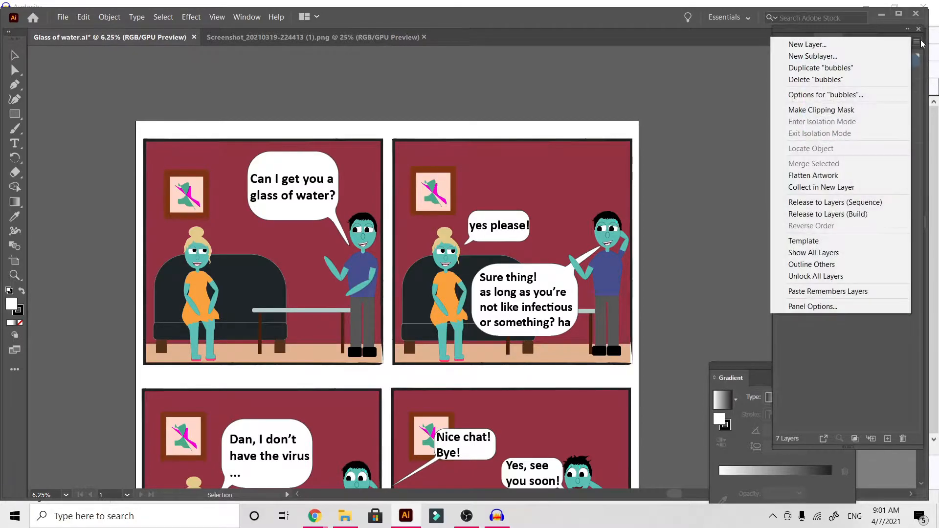
left_click(857, 44)
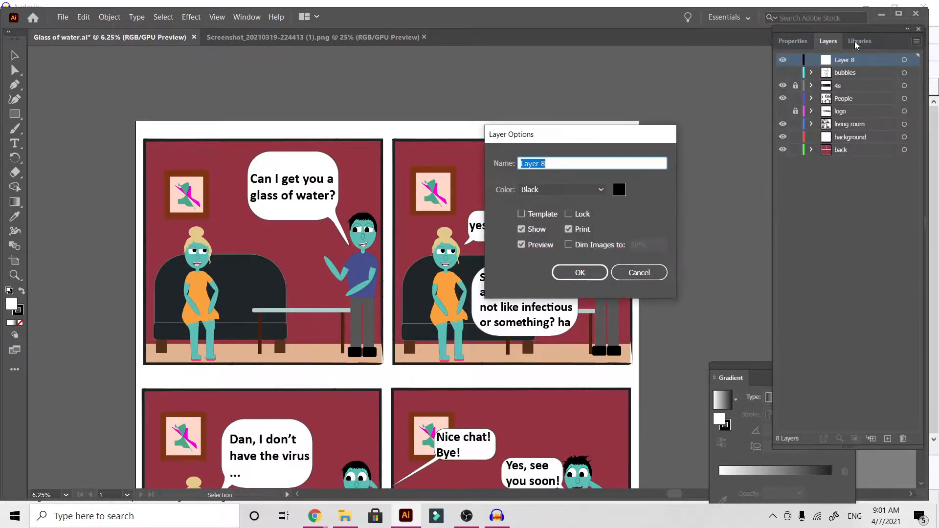
type("ZO")
type("oom")
type("ed in")
left_click(579, 272)
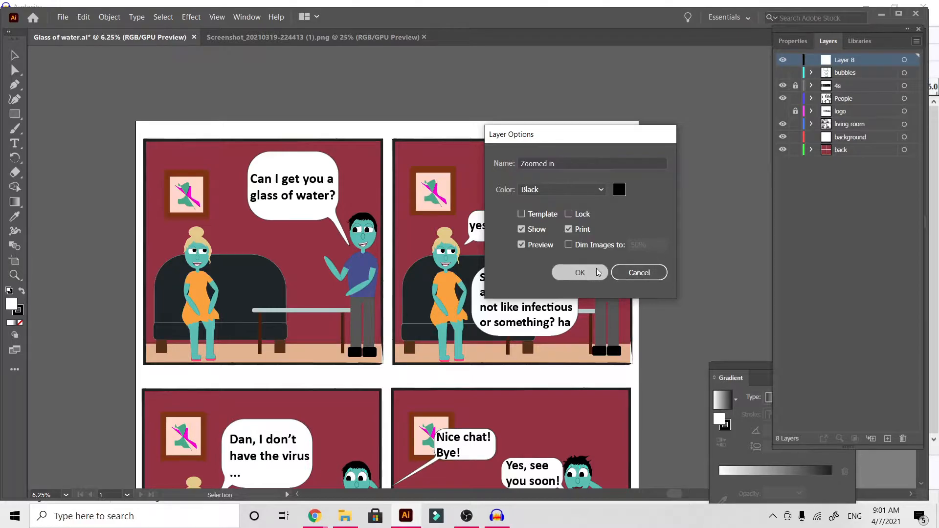
Review the comic panels, recheck the idea in the message screenshot, and return to Glass of water.ai.
scroll(667, 222, "down", 6)
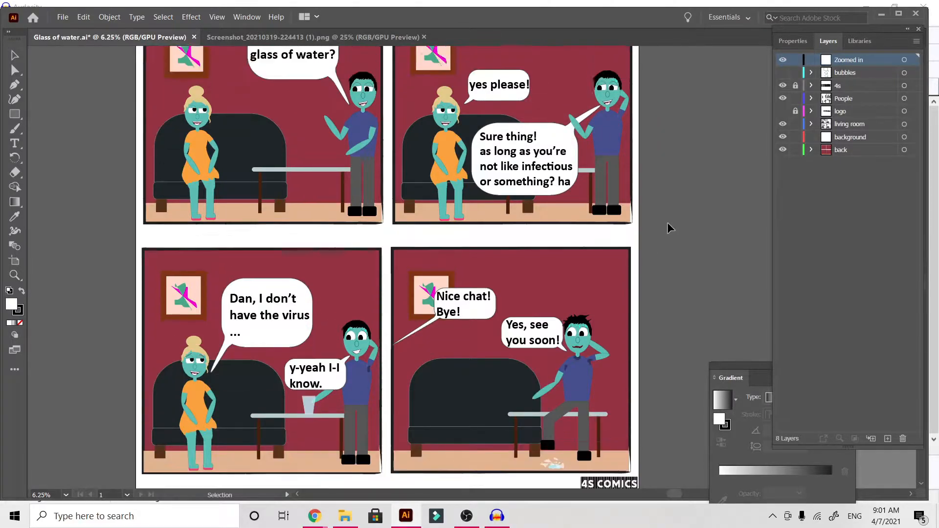
scroll(667, 222, "up", 6)
scroll(666, 228, "down", 3)
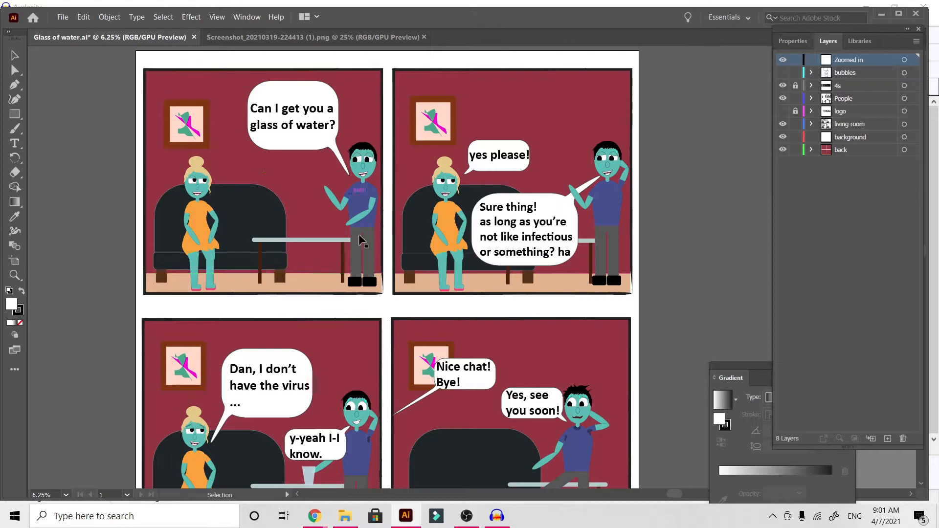
left_click(342, 39)
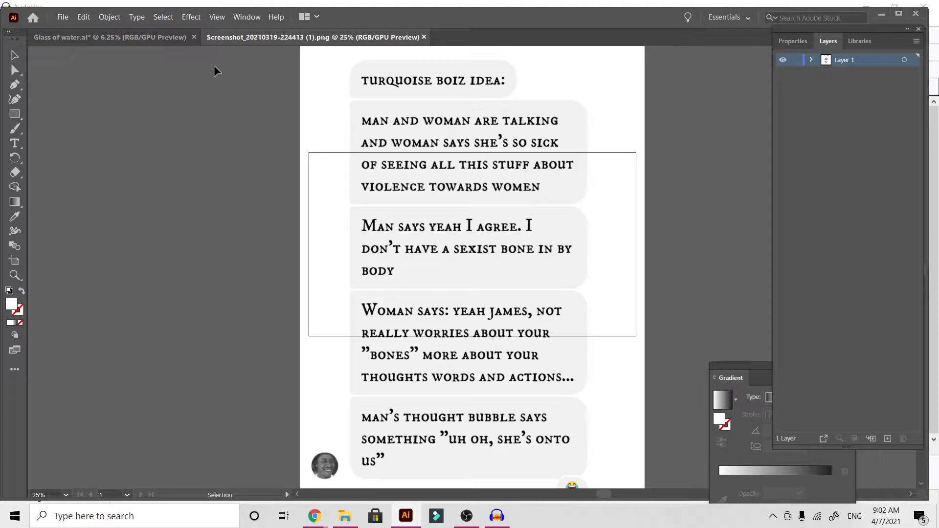
left_click(164, 39)
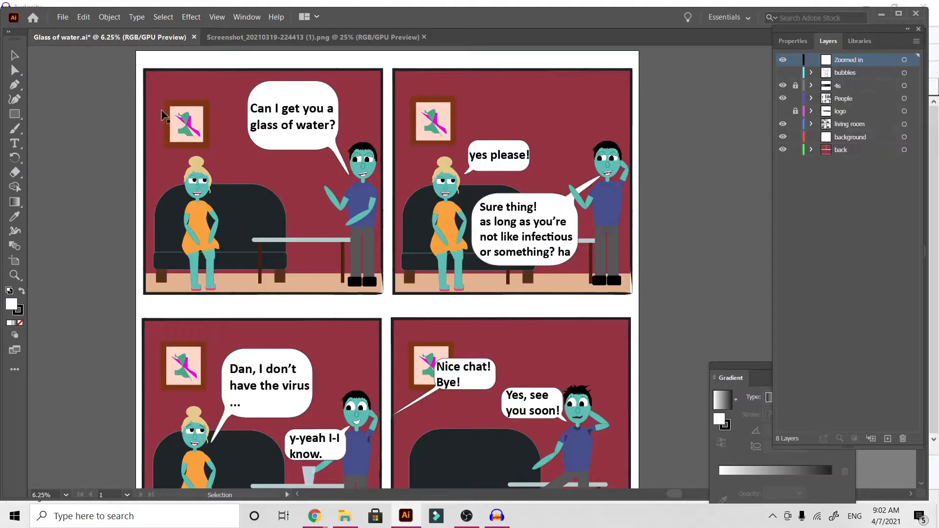
Select the first panel's sofa back, seat and legs together and move them off the artboard.
left_click(162, 303)
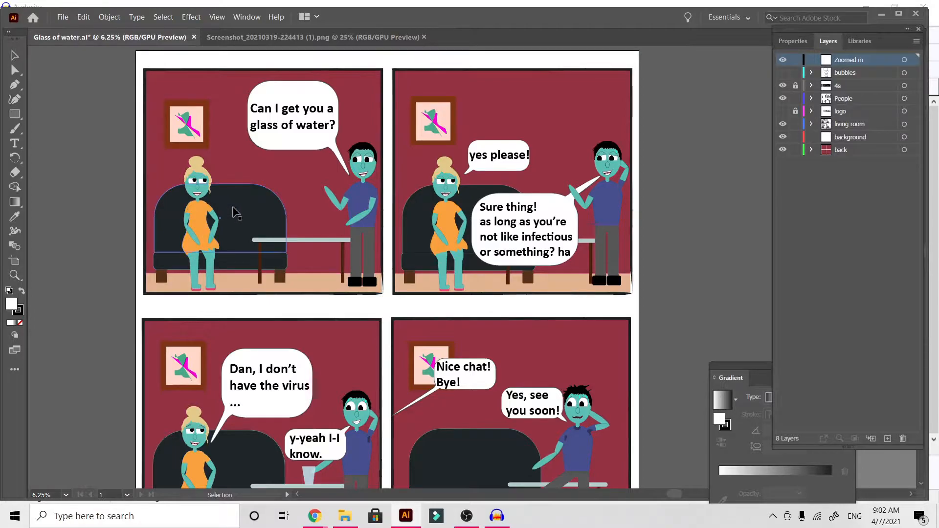
left_click(233, 211)
left_click(238, 267, "shift")
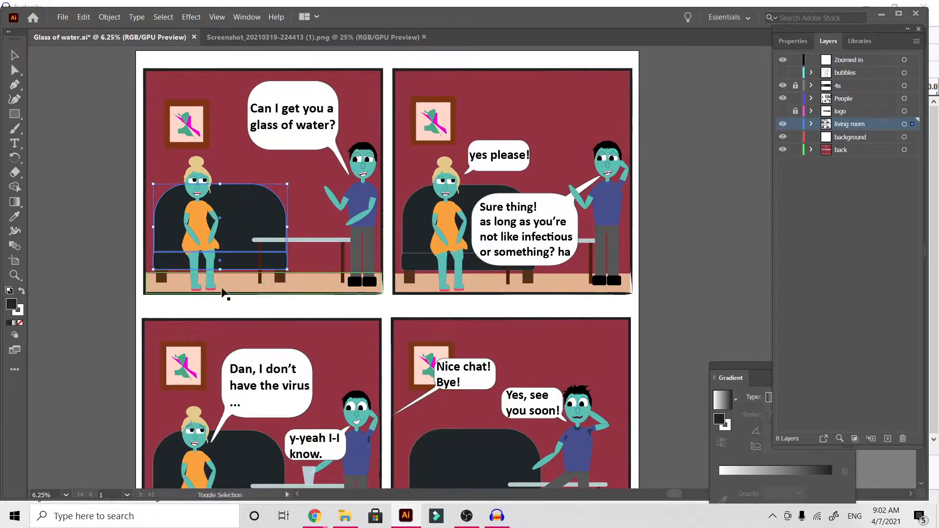
left_click(160, 278, "shift")
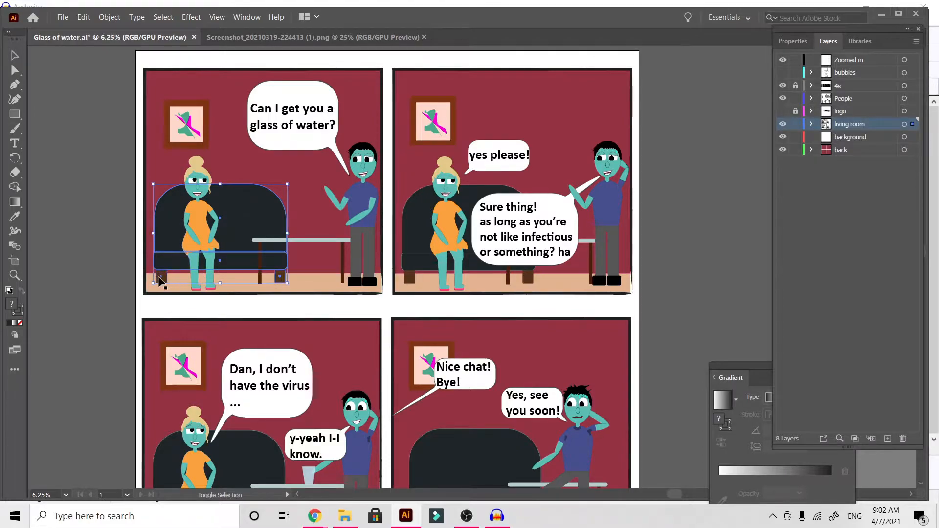
left_click_drag(262, 215, 80, 223)
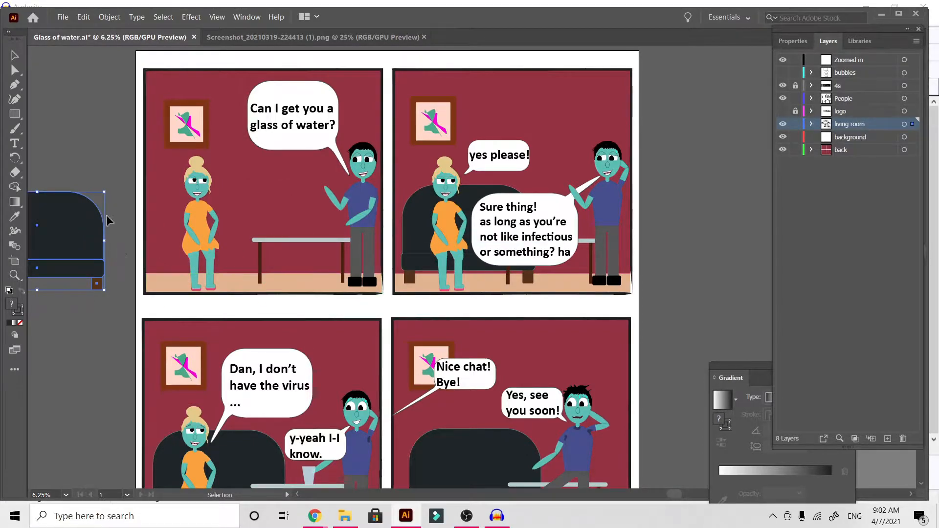
left_click(88, 154)
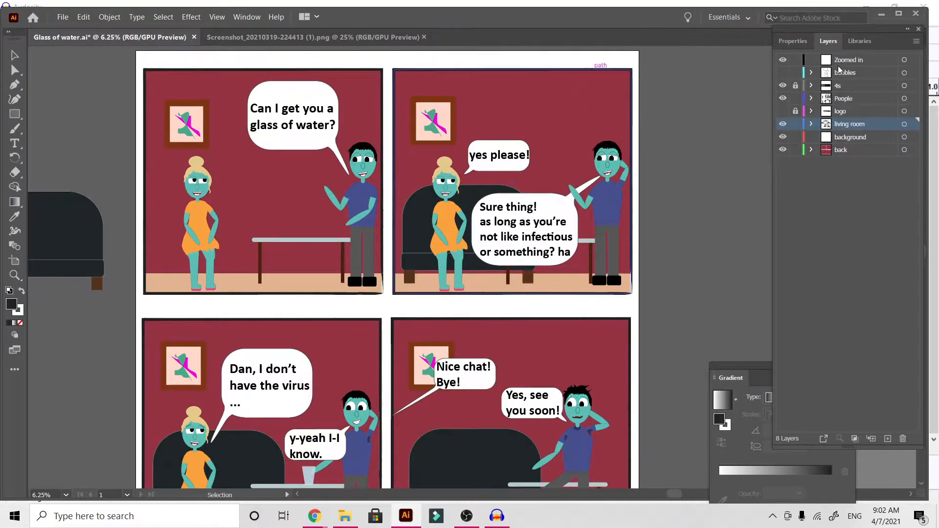
Create a new layer above the Zoomed in layer and name it "man v woman".
left_click(859, 59)
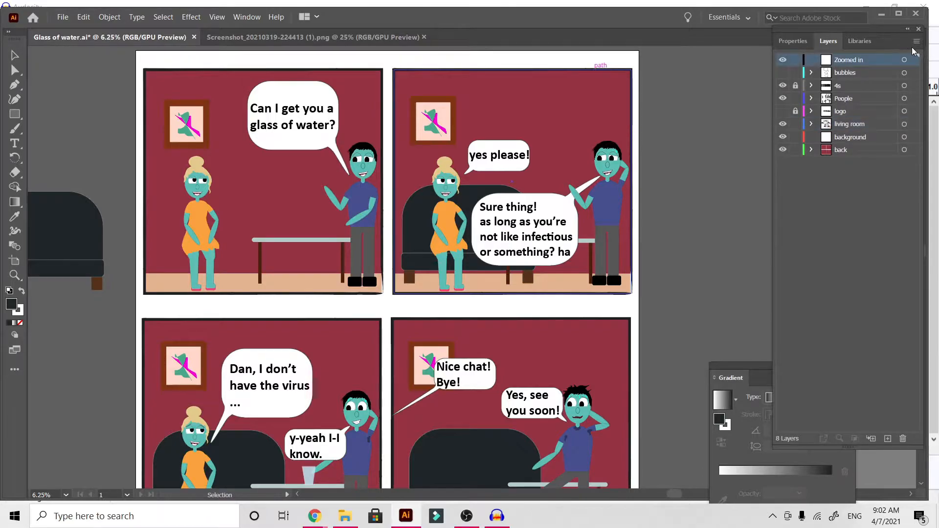
left_click(916, 42)
left_click(882, 44)
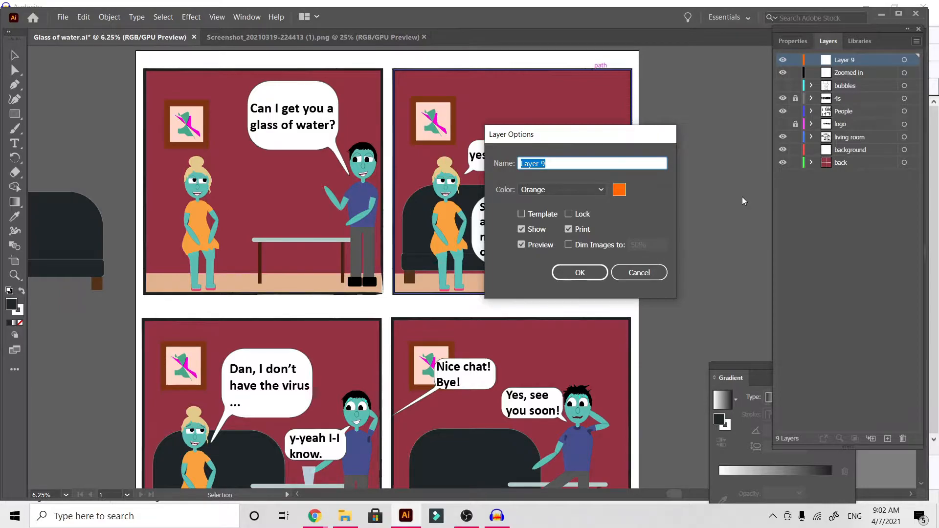
type("man v woman")
left_click(584, 272)
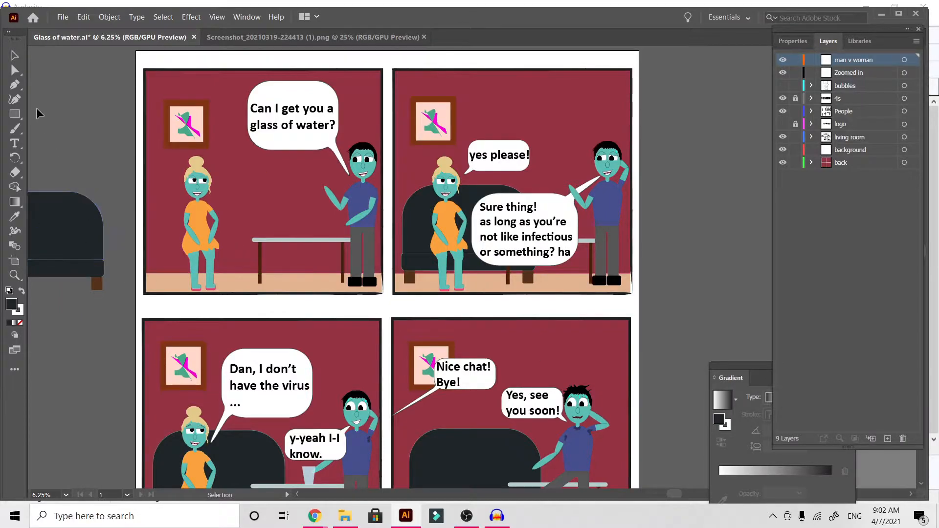
Draw a dark rectangle between the woman and man in the first panel and shift it up above the table.
left_click(15, 113)
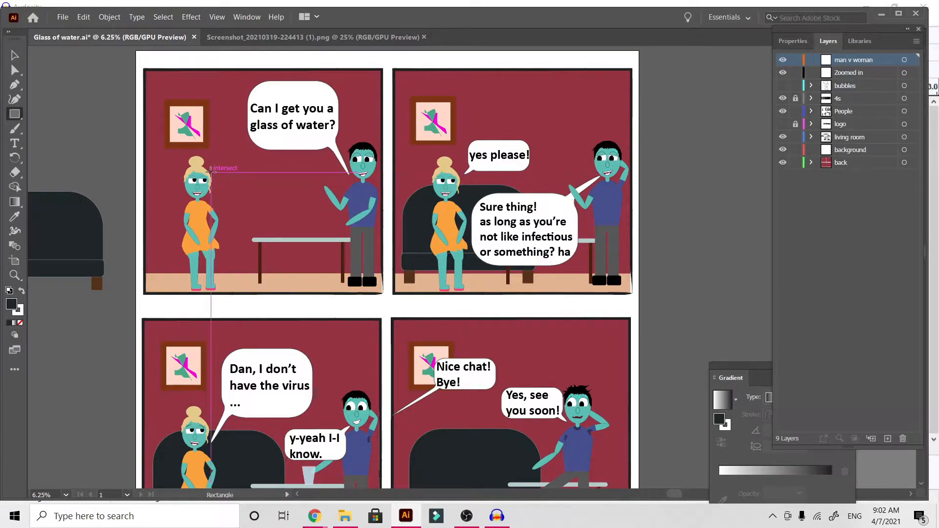
left_click_drag(210, 170, 318, 230)
left_click(14, 55)
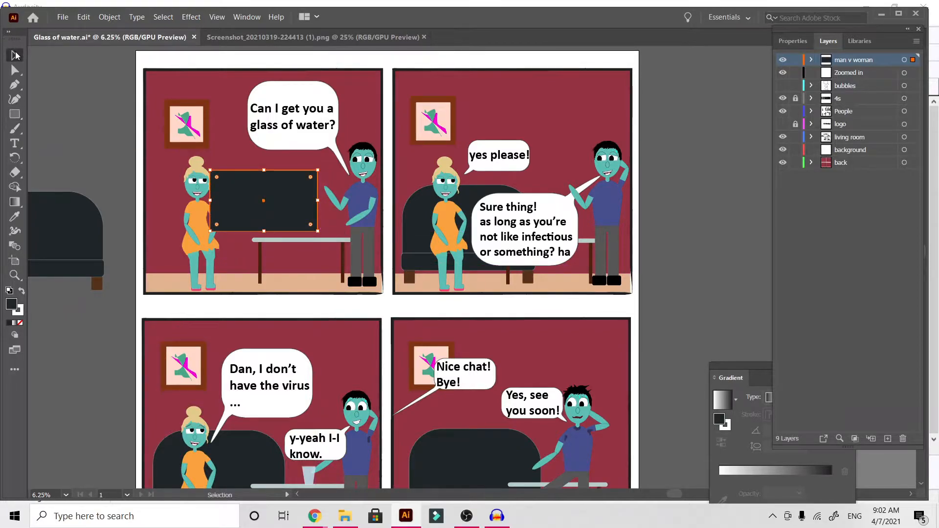
mouse_move(270, 201)
left_mouse_down()
mouse_move(292, 190)
mouse_move(279, 181)
mouse_move(269, 194)
left_mouse_up()
left_click(101, 174)
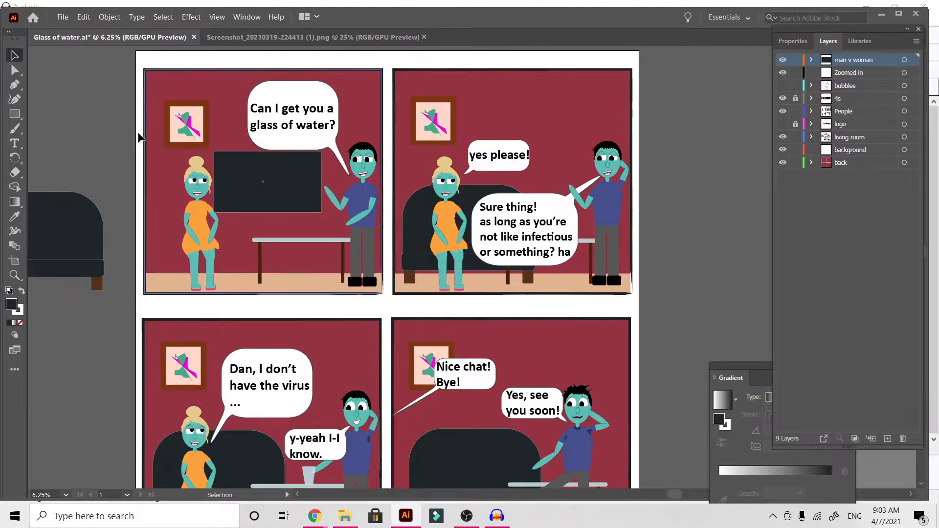
Remove the stroke from the dark rectangle in the first panel.
left_click(247, 201)
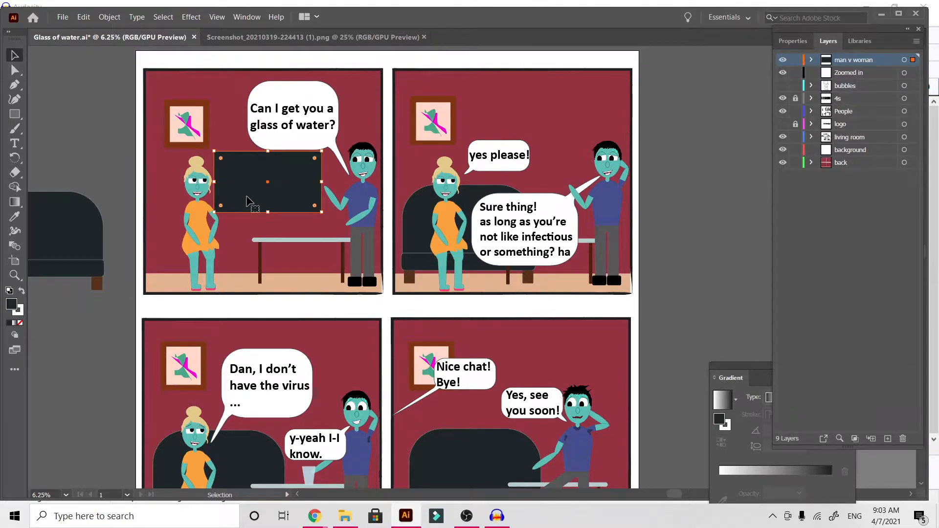
left_click(19, 311)
left_click(20, 323)
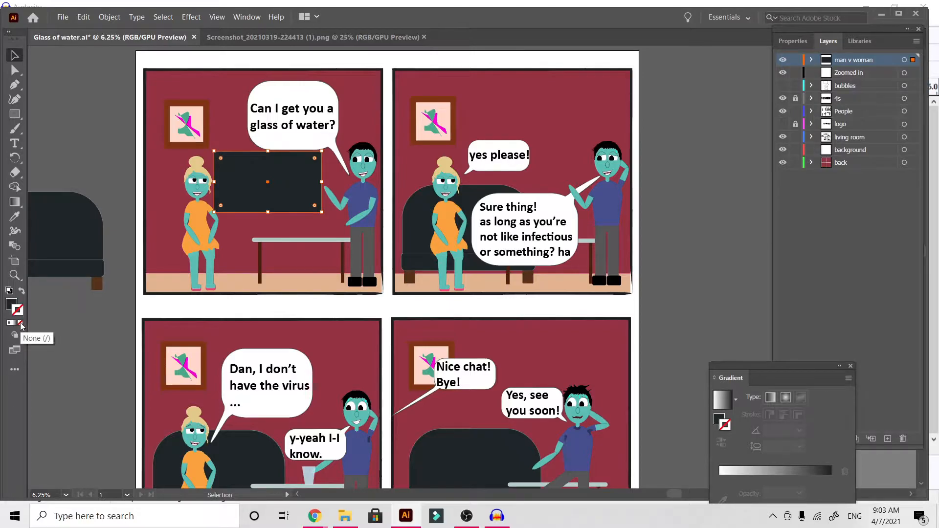
left_click(95, 186)
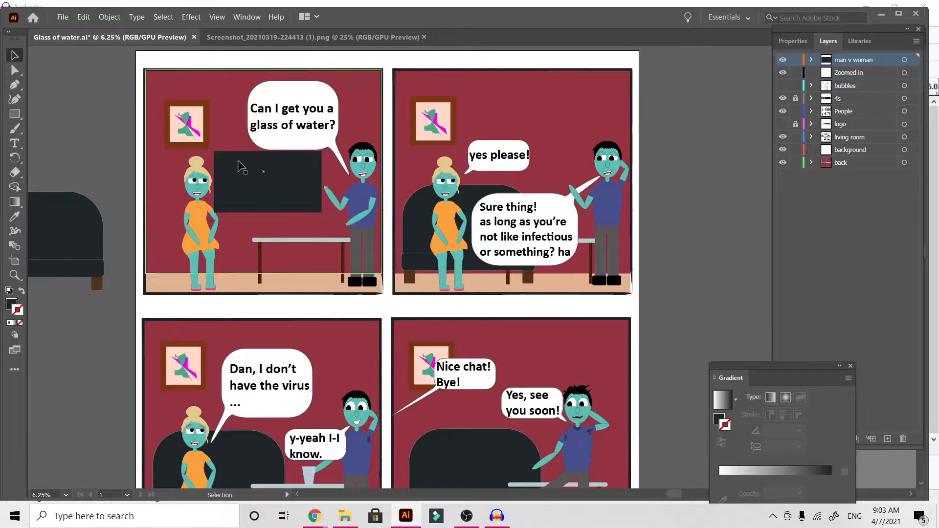
Duplicate the dark rectangle, scale the copy down slightly, and centre it on the original to form a TV screen.
left_click(247, 208)
key("ctrl+c")
key("ctrl+v")
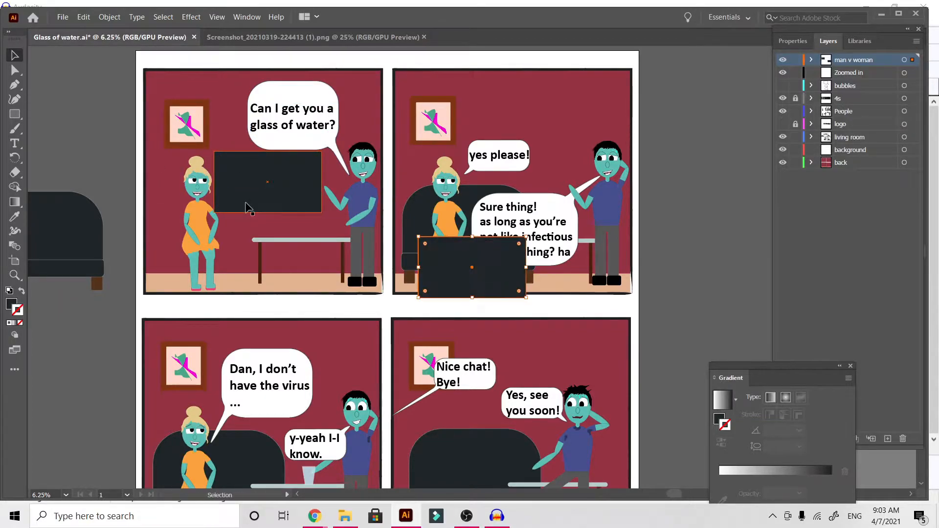
left_click_drag(466, 270, 69, 131)
left_click_drag(151, 142, 139, 136)
left_click_drag(101, 111, 278, 185)
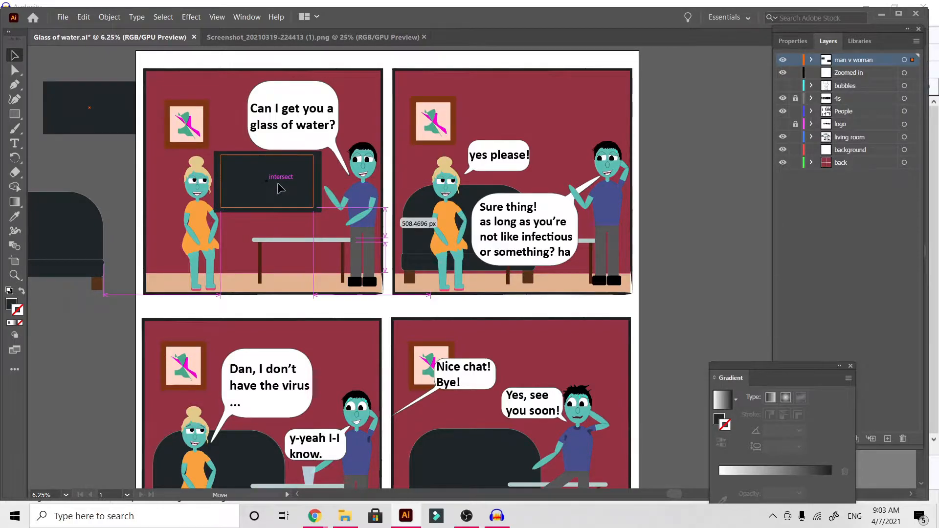
left_click_drag(280, 189, 282, 190)
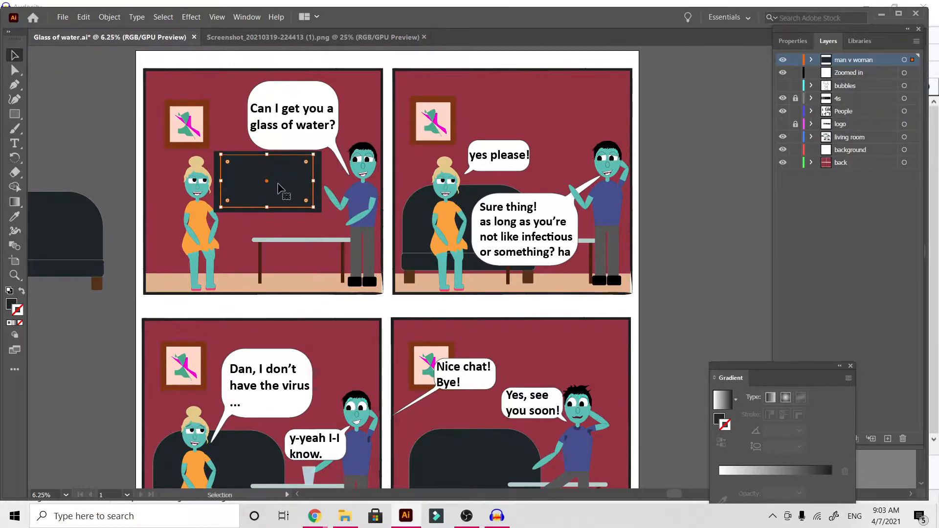
Fill the smaller inner rectangle with mid-grey 7f7f7f.
double_click(9, 304)
left_click(315, 176)
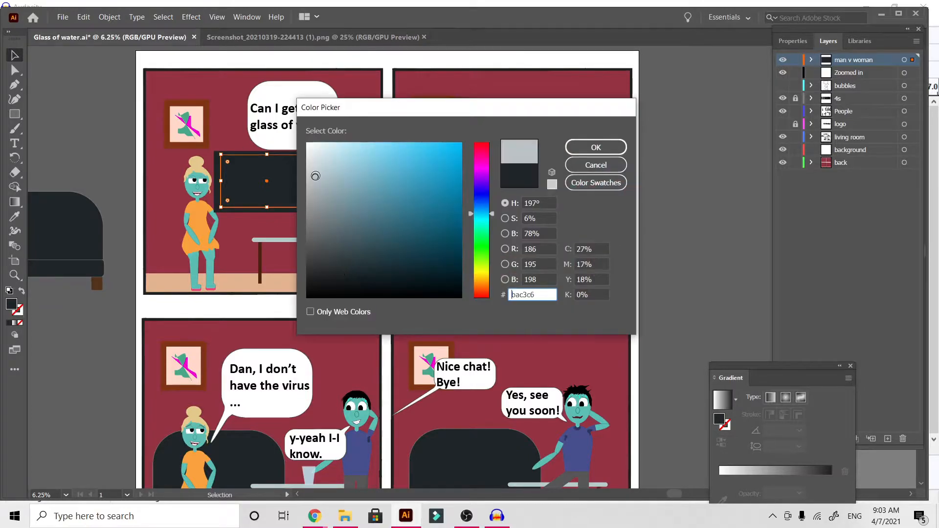
left_click_drag(315, 176, 307, 161)
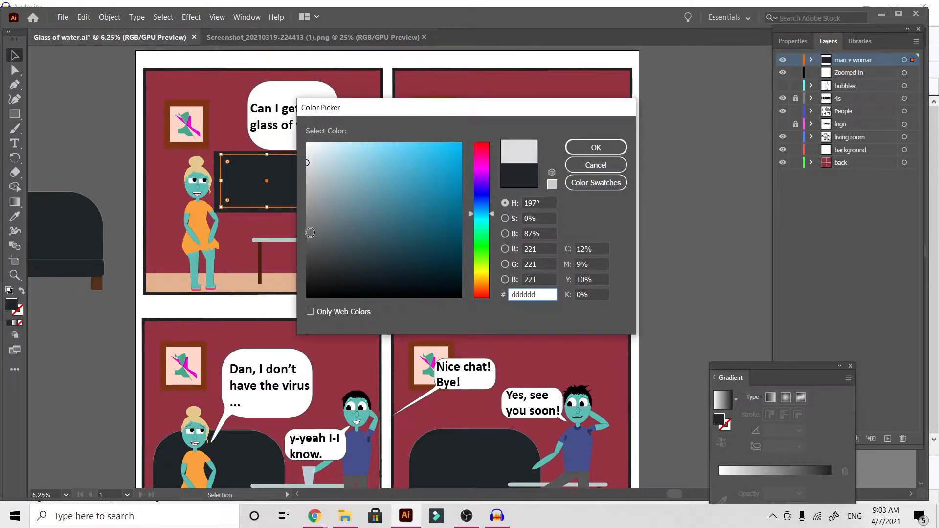
left_click(307, 219)
left_click(594, 146)
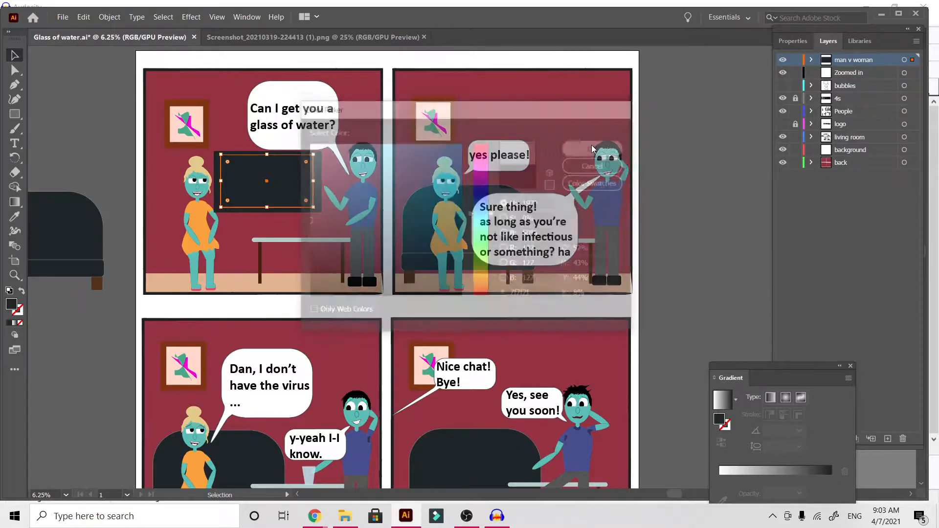
left_click(57, 106)
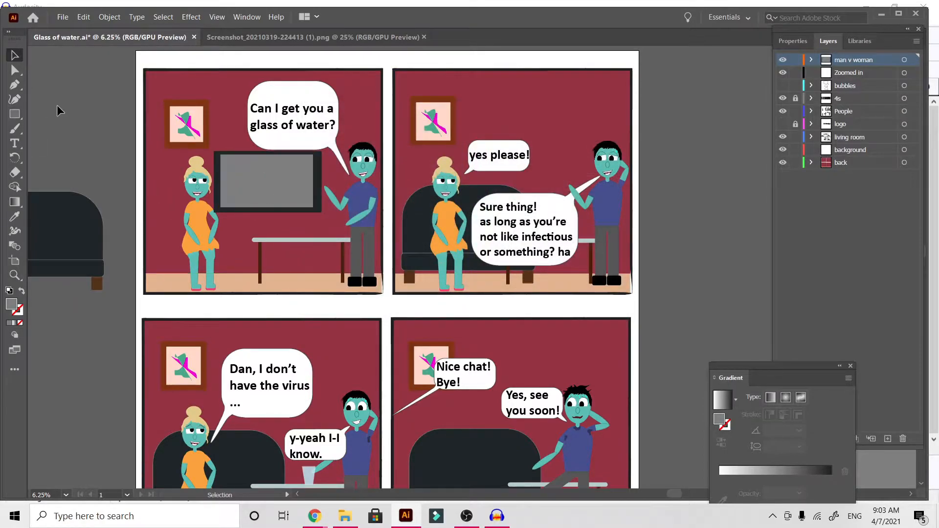
Move the woman in the first panel away from the TV, towards the panel's outer edge.
left_click(200, 234)
left_click_drag(200, 234, 180, 225)
Delete the framed picture above the woman in the first panel, including its frame, canvas and painted shapes.
left_click(188, 125)
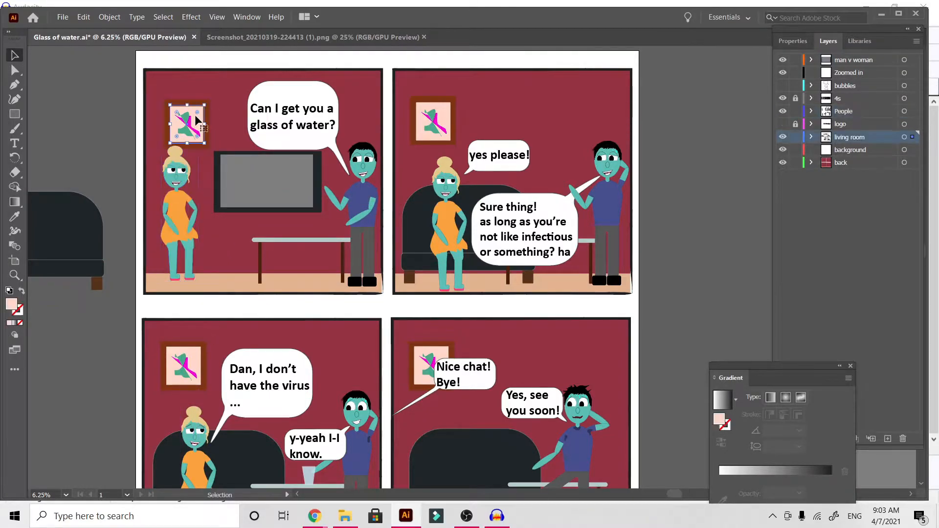
left_click(188, 126)
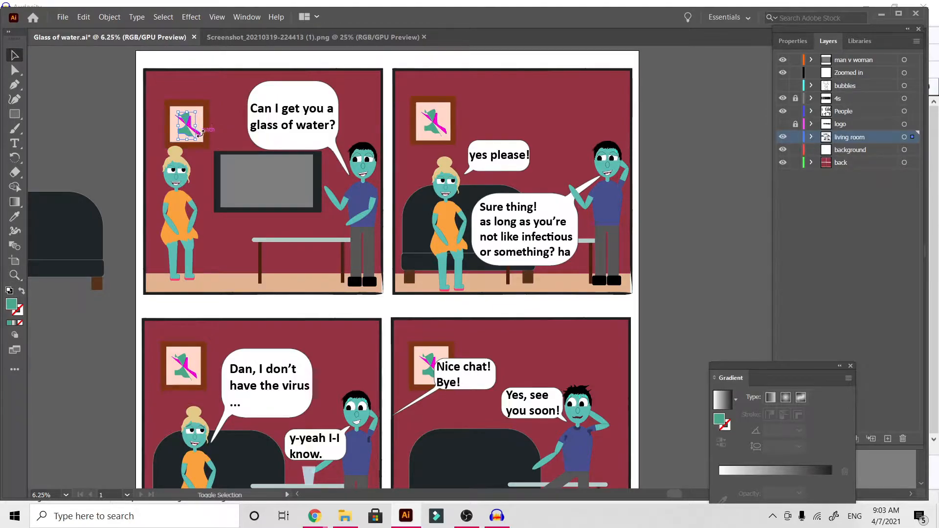
left_click(210, 146)
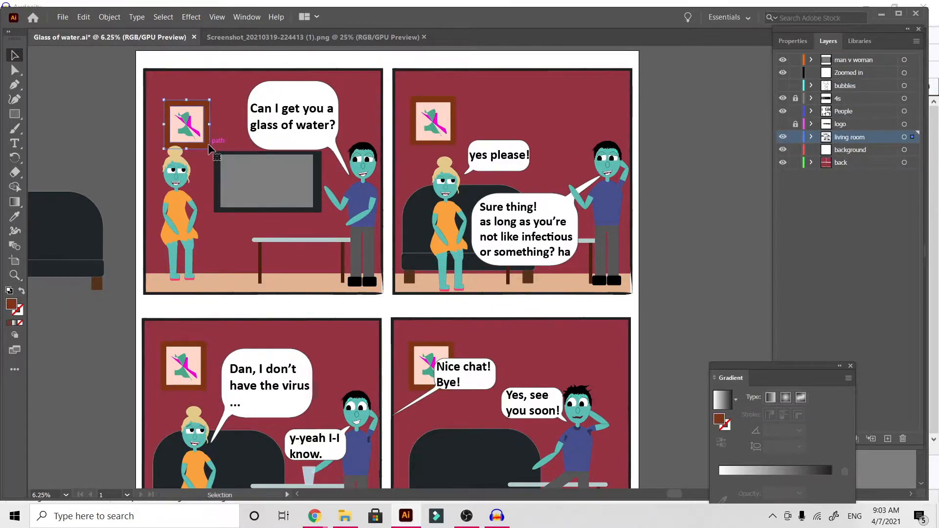
key("Delete")
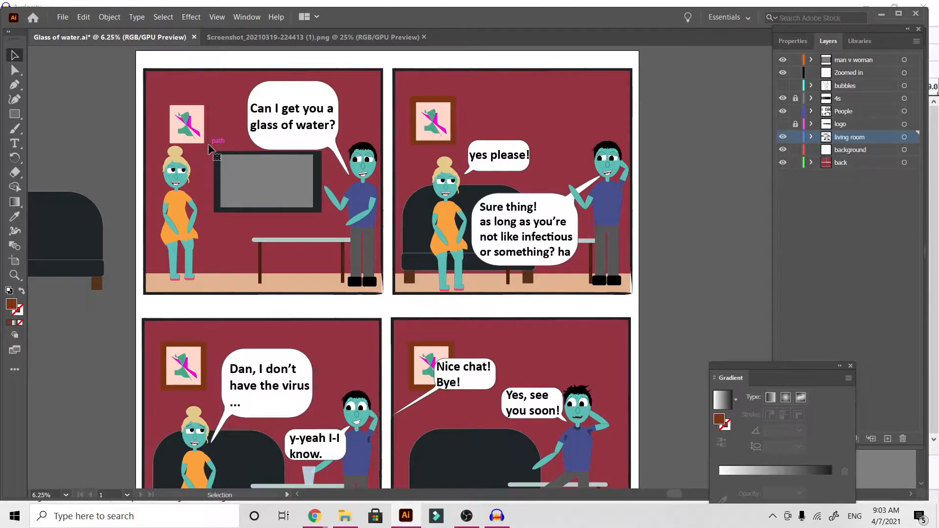
left_click(200, 134)
key("Delete")
left_click(185, 119)
key("Delete")
left_click(186, 123)
key("Delete")
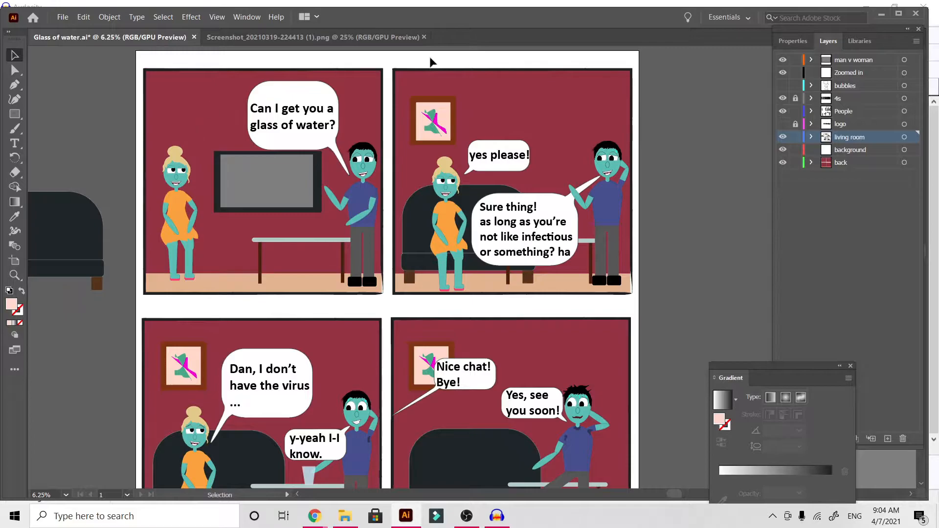
left_click(444, 136)
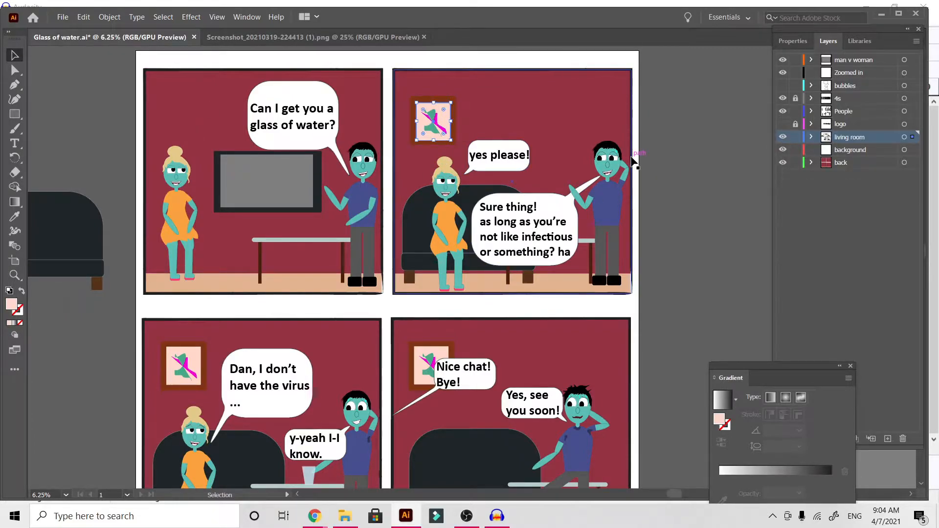
left_click(674, 187)
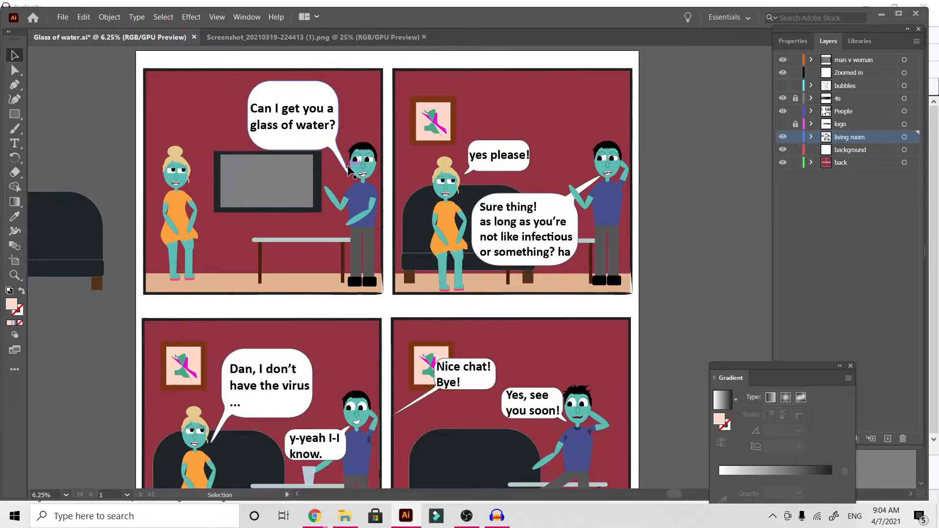
Mirror the first panel's speech bubble so its tail points to the woman, and shift the bubble and its text towards her.
right_click(340, 162)
left_click(318, 140)
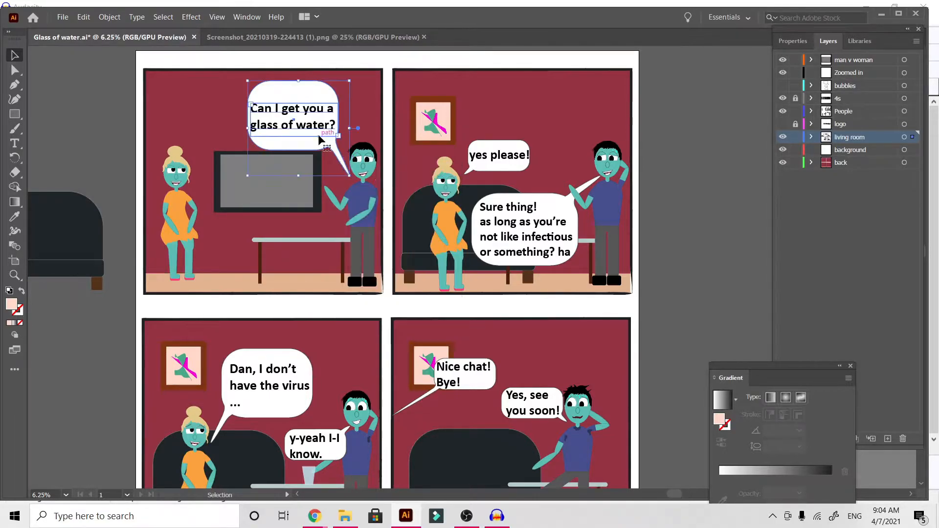
left_click(319, 151)
double_click(316, 145)
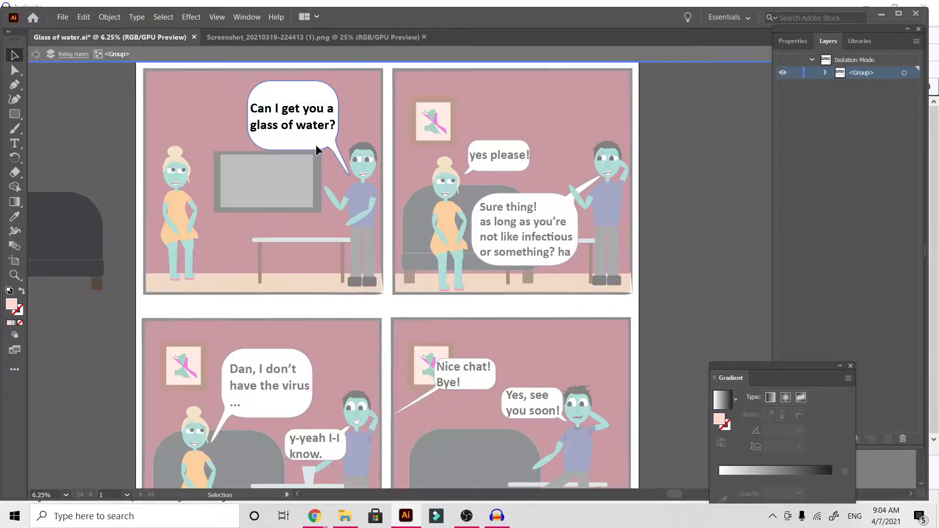
right_click(316, 145)
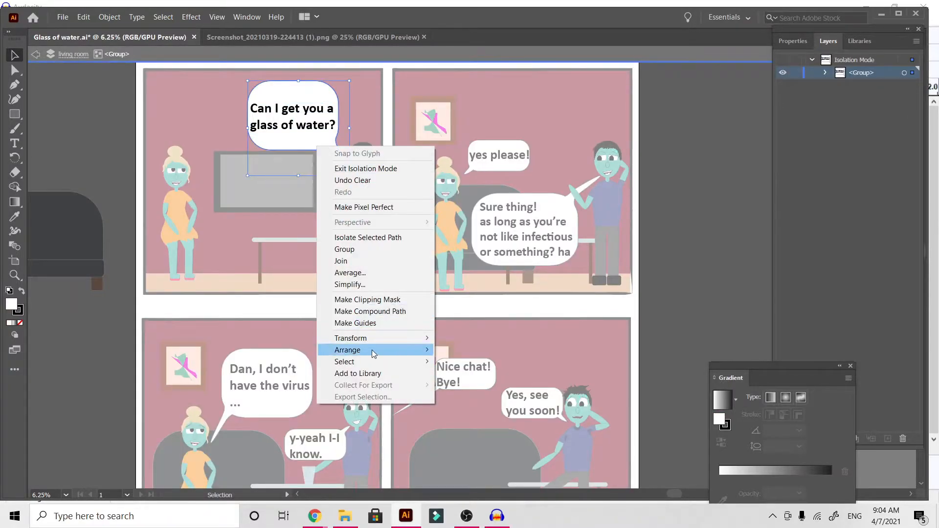
mouse_move(377, 350)
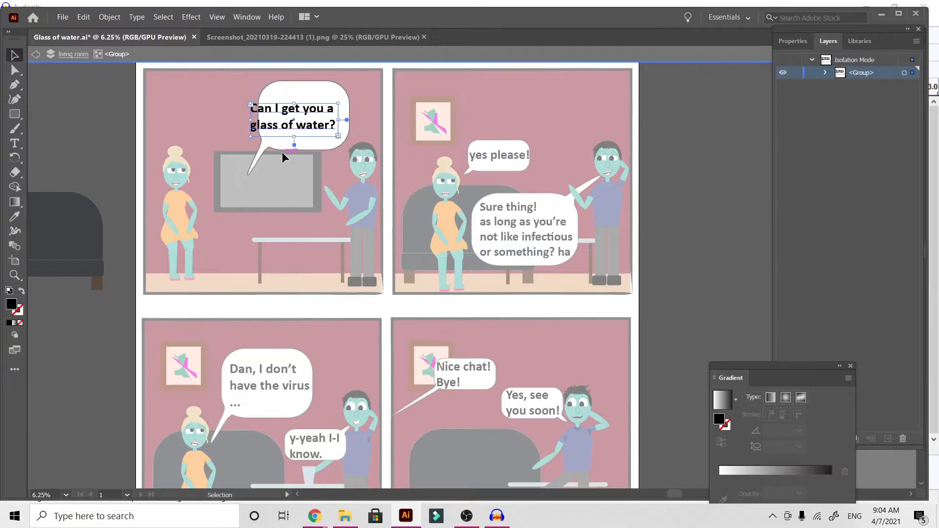
left_click(280, 149)
left_click_drag(277, 148, 224, 148)
left_click(266, 125)
left_click_drag(267, 126, 227, 122)
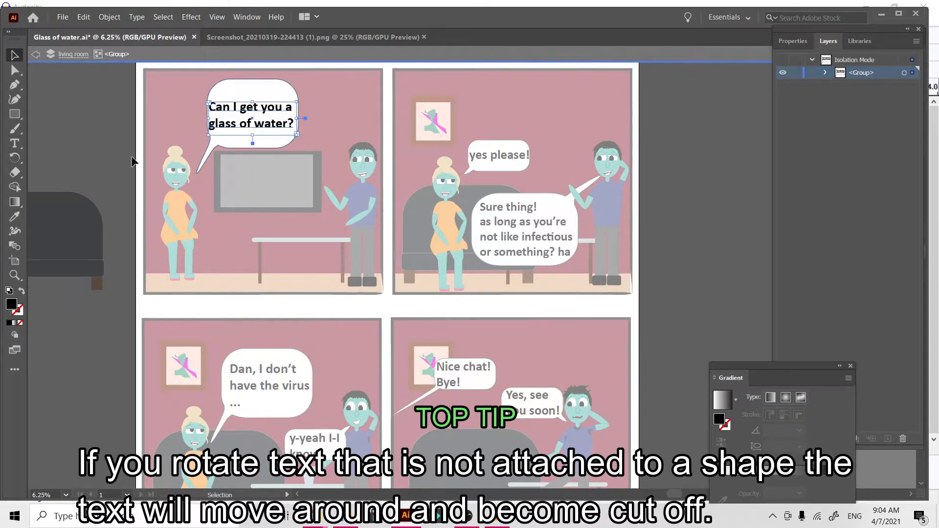
double_click(113, 157)
Try rotating the first panel's speech bubble together with its text, and undo the rotation.
left_click(282, 96)
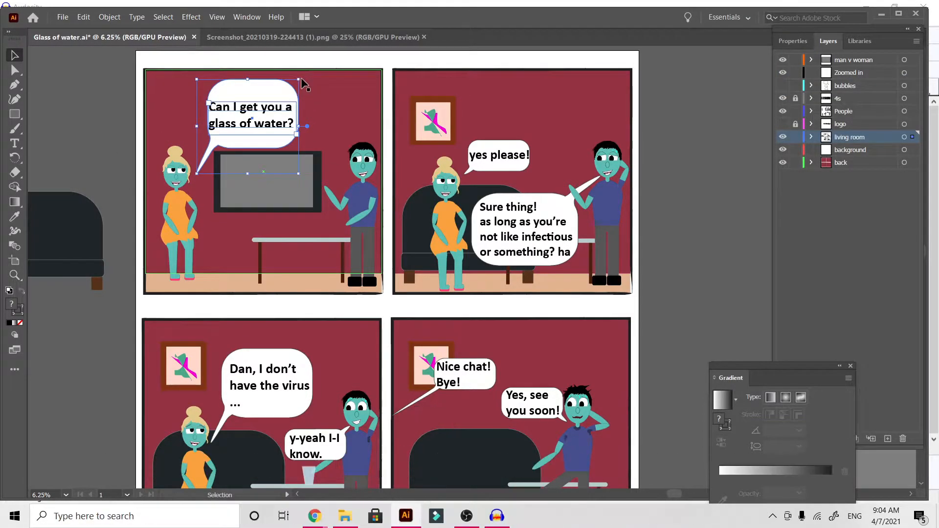
left_click_drag(304, 79, 255, 63)
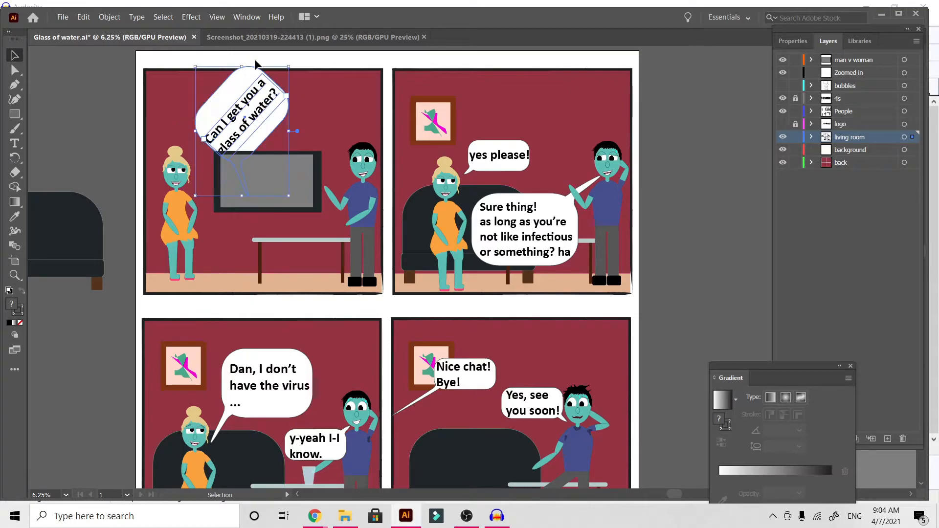
key("ctrl+z")
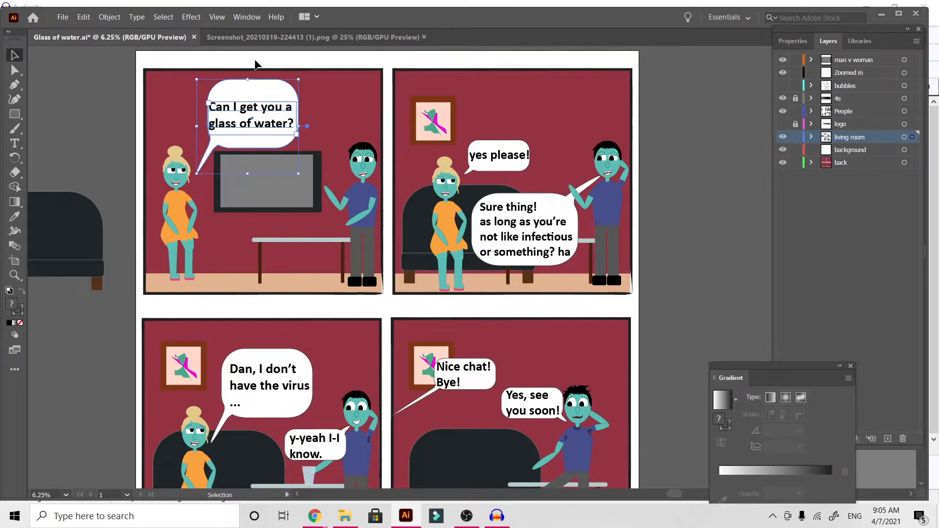
left_click(105, 130)
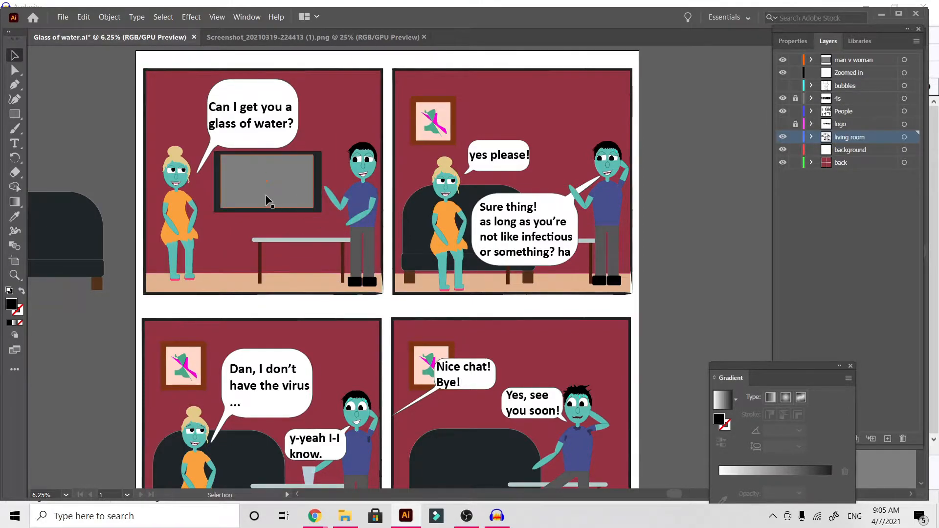
Group the first panel's tabletop with its legs and move the table off the artboard.
left_click(265, 241)
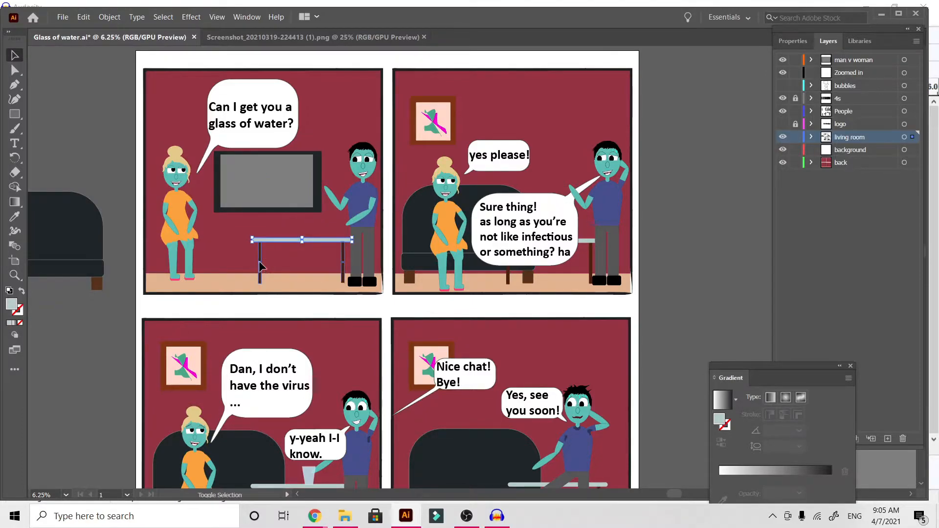
left_click(346, 269, "shift")
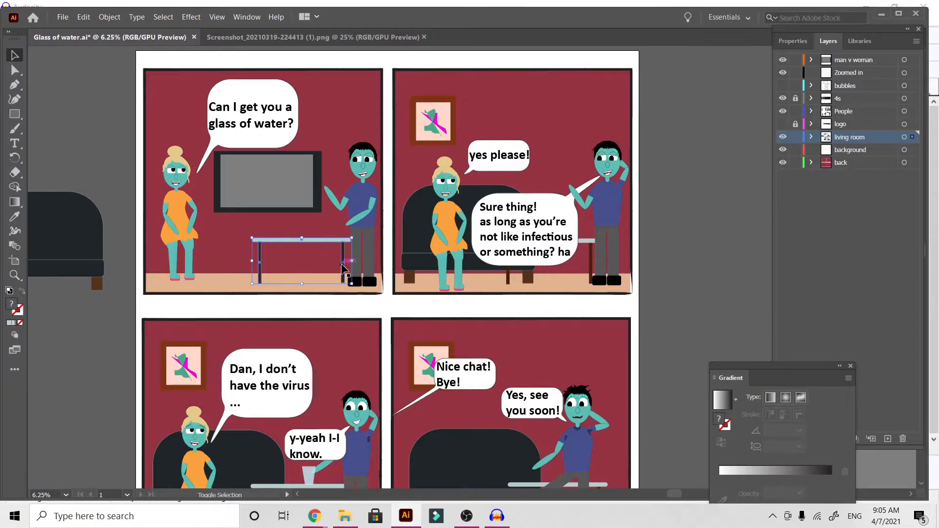
right_click(343, 268)
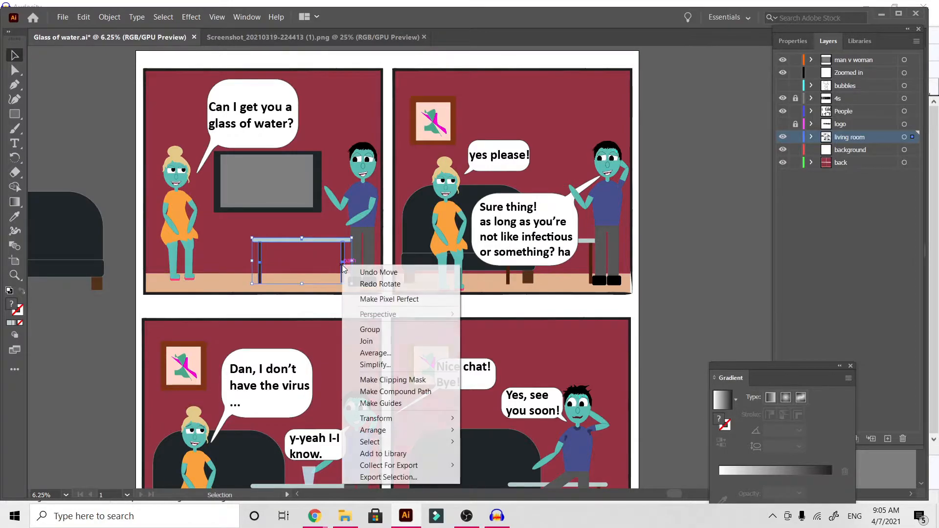
left_click(370, 330)
left_click_drag(282, 246, 59, 357)
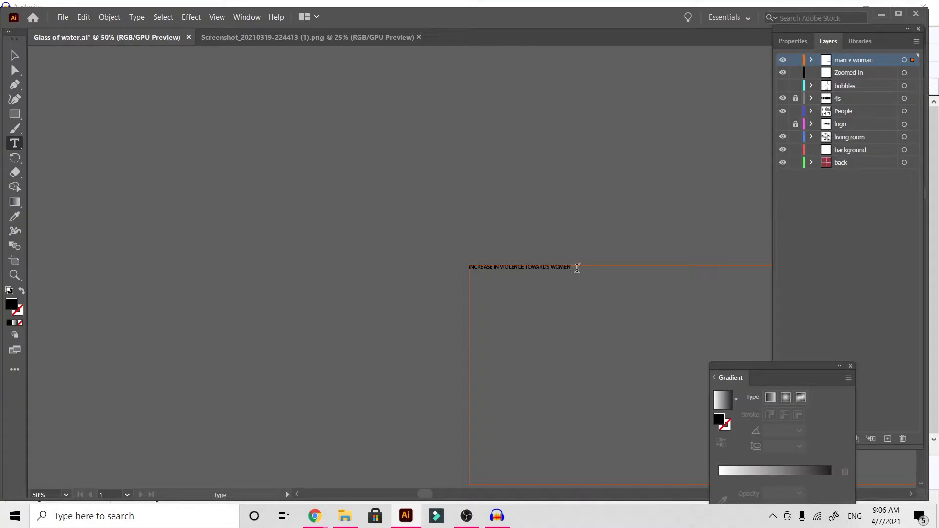
Set the "iNCREASE IN VIOLENCE TOWARDS WOMEN" headline to 60 pt and leave text editing.
triple_click(574, 270)
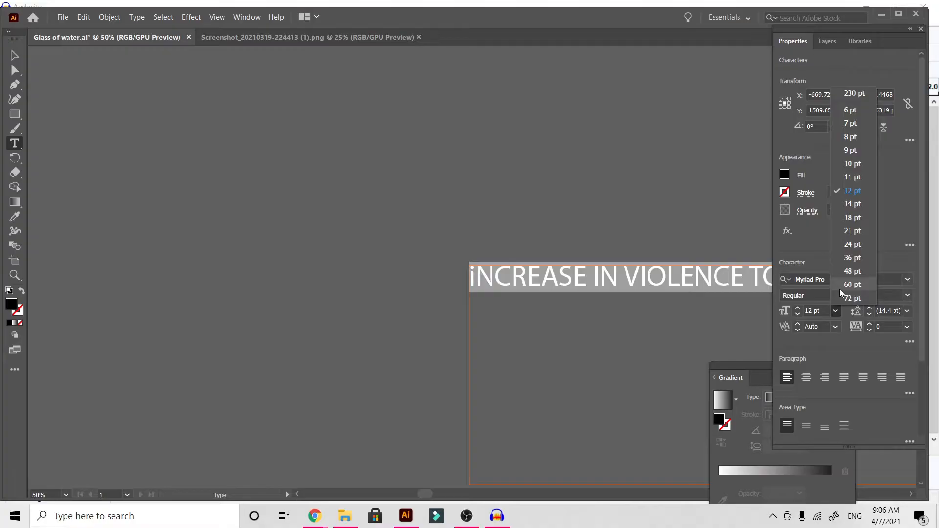
left_click(841, 293)
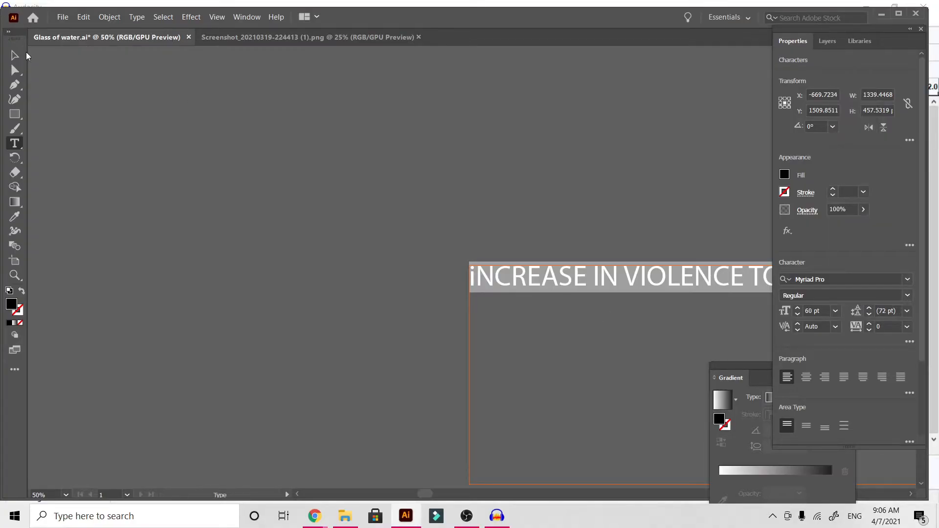
left_click(23, 52)
left_click(250, 206)
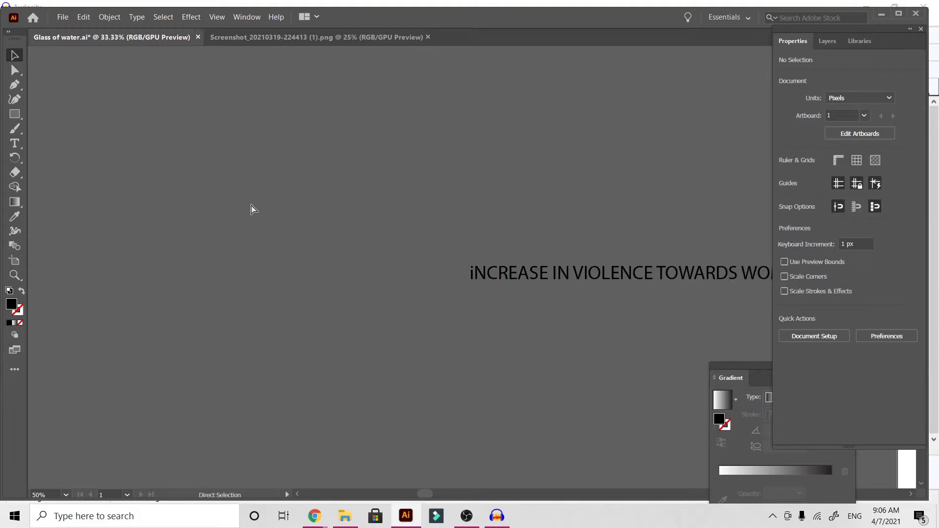
Move the headline text from beside the artboard onto the TV screen in the first panel.
key("ctrl+minus")
key("ctrl+minus")
key("ctrl+minus")
key("ctrl+minus")
key("ctrl+minus")
left_click_drag(250, 274, 426, 304)
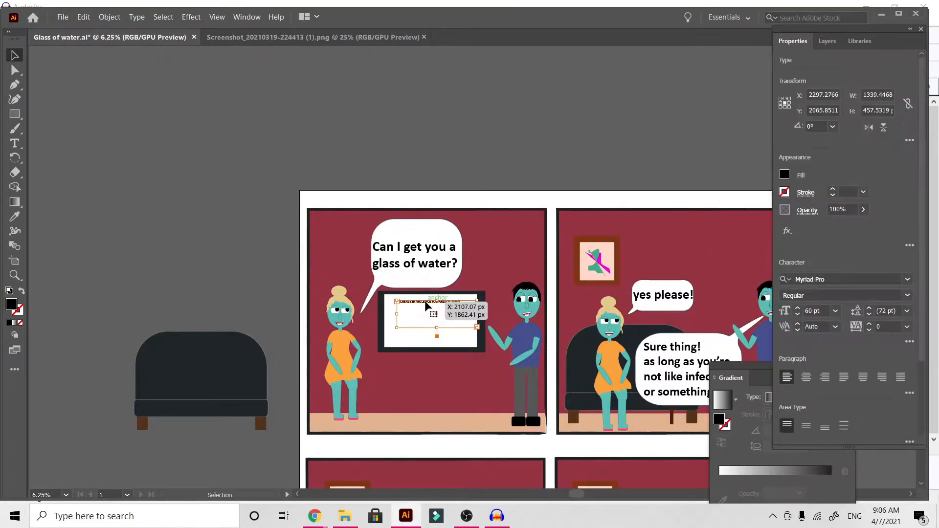
Increase the font size of the headline on the TV screen to 72 pt.
key("ctrl+plus")
key("ctrl+plus")
key("ctrl+plus")
key("ctrl+plus")
key("ctrl+plus")
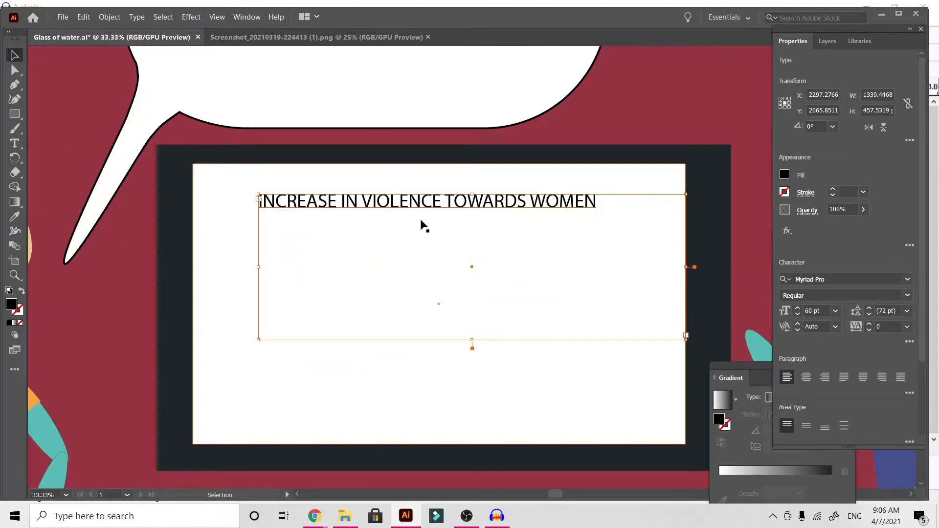
double_click(426, 203)
key("ctrl+a")
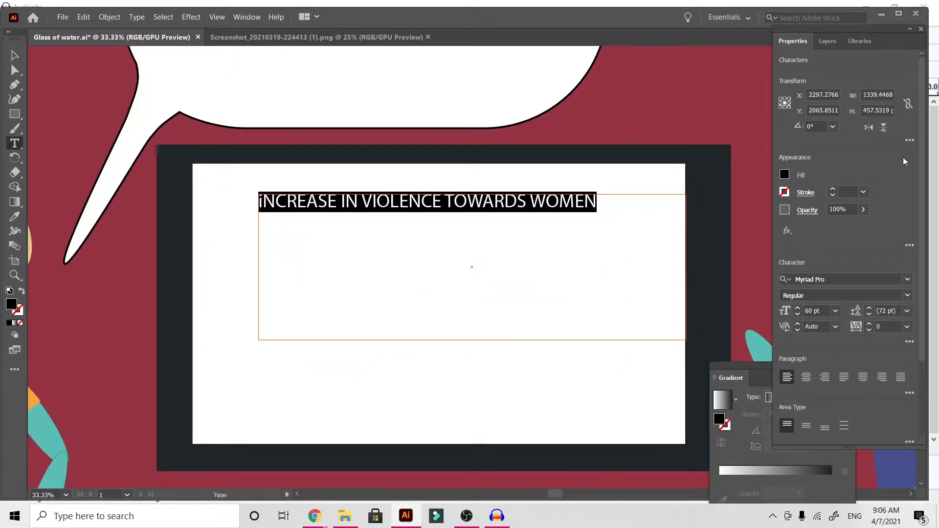
left_click(835, 310)
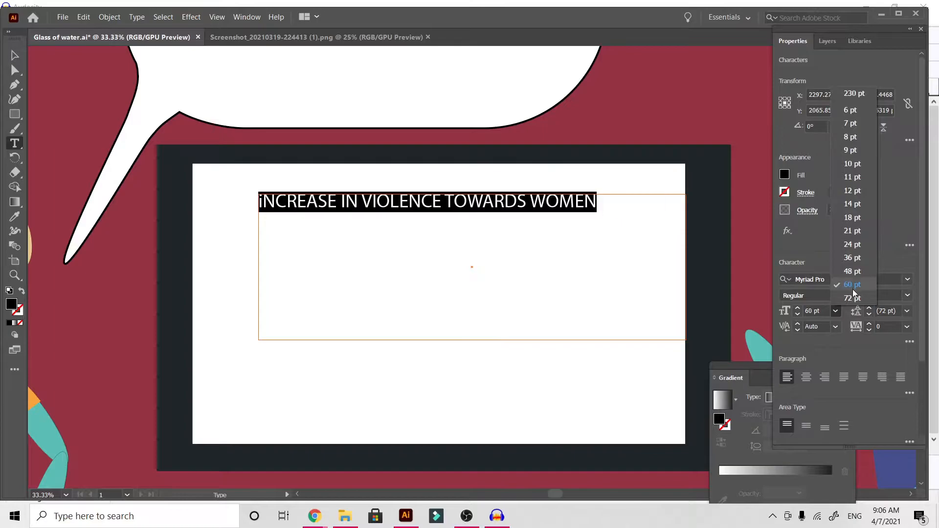
left_click(853, 296)
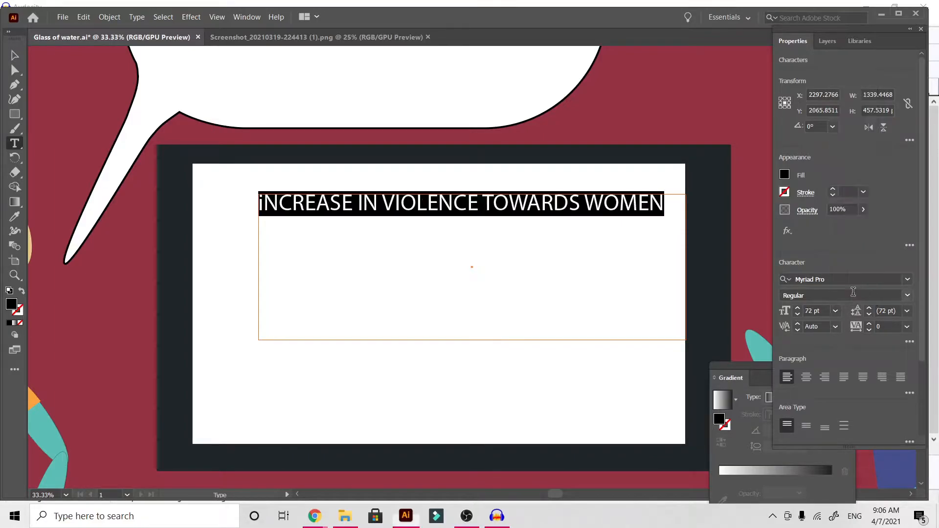
Change the headline's first letter to a capital I and select the whole line of text.
left_click(264, 202)
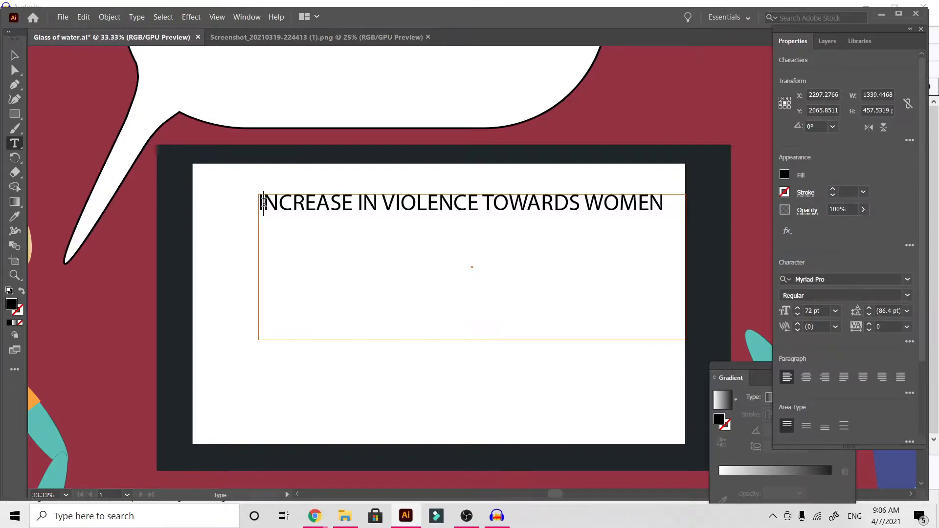
triple_click(407, 195)
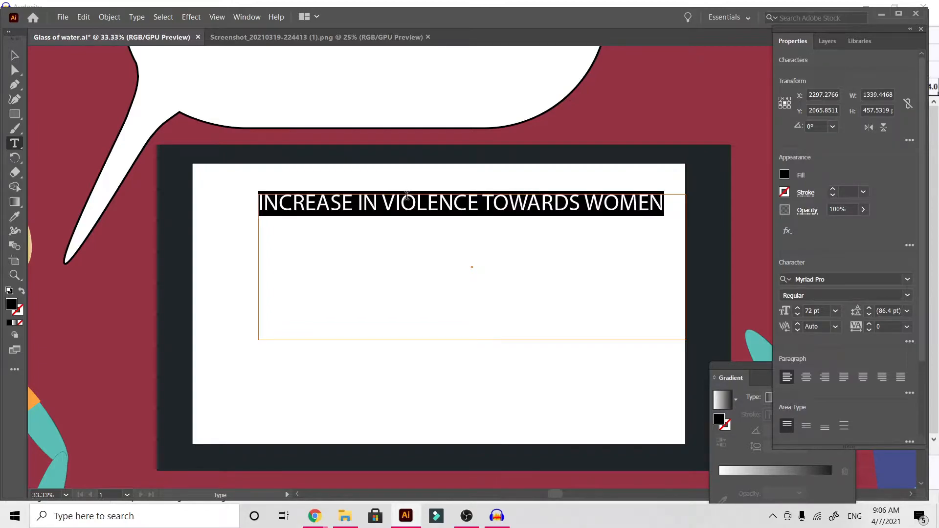
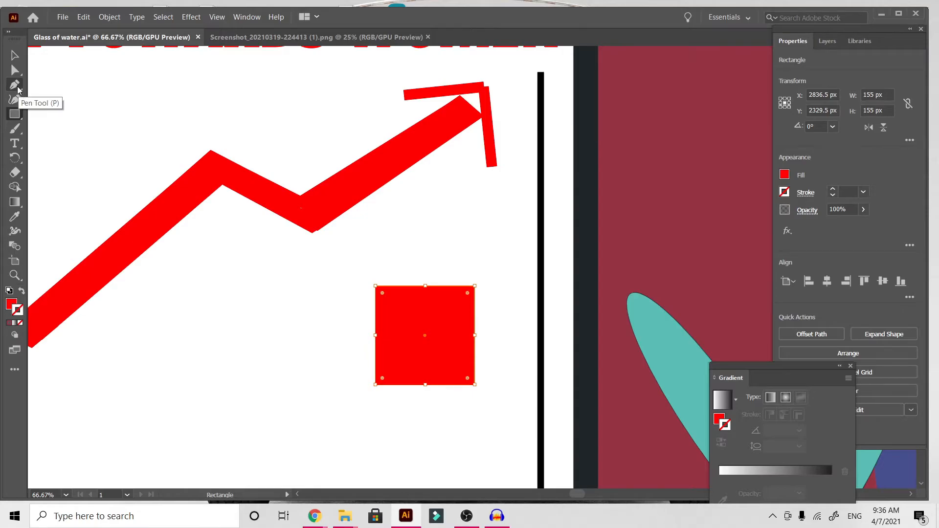
Try removing the red square's lower-left anchor point to turn it into a triangle.
left_click(15, 85)
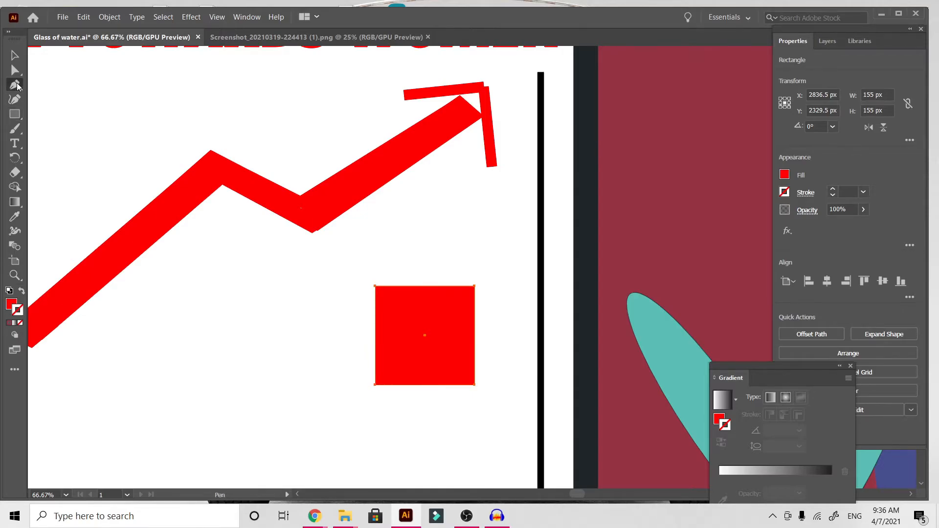
left_click(375, 385)
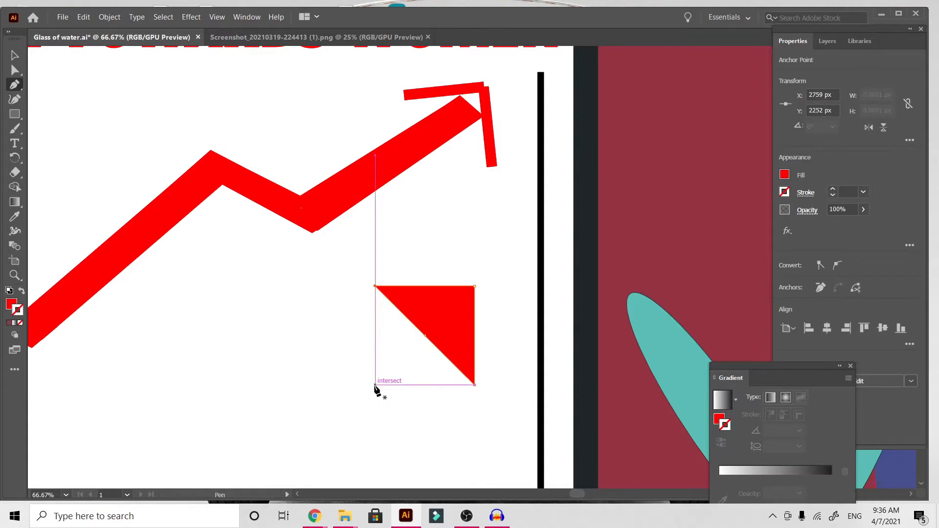
key("ctrl+z")
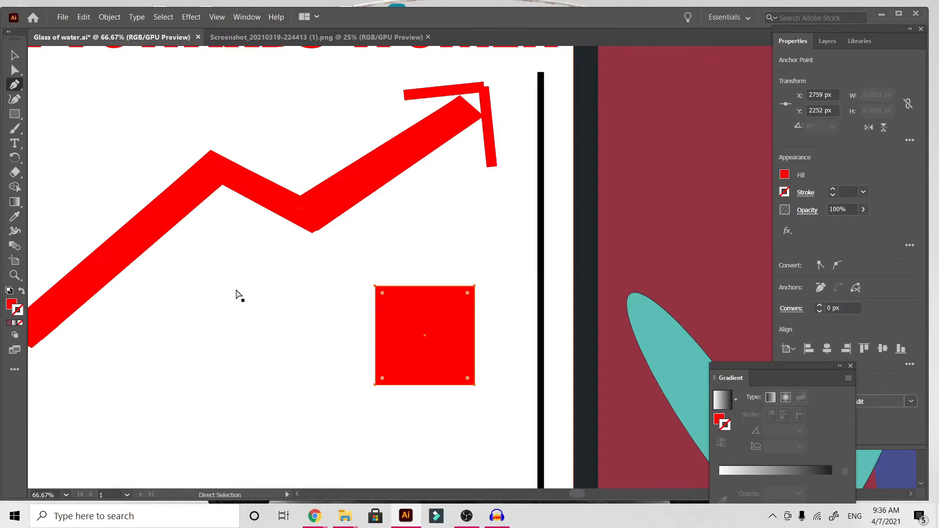
Duplicate the red square, place the copy beside it and stretch the copy to 247 px tall.
left_click(14, 56)
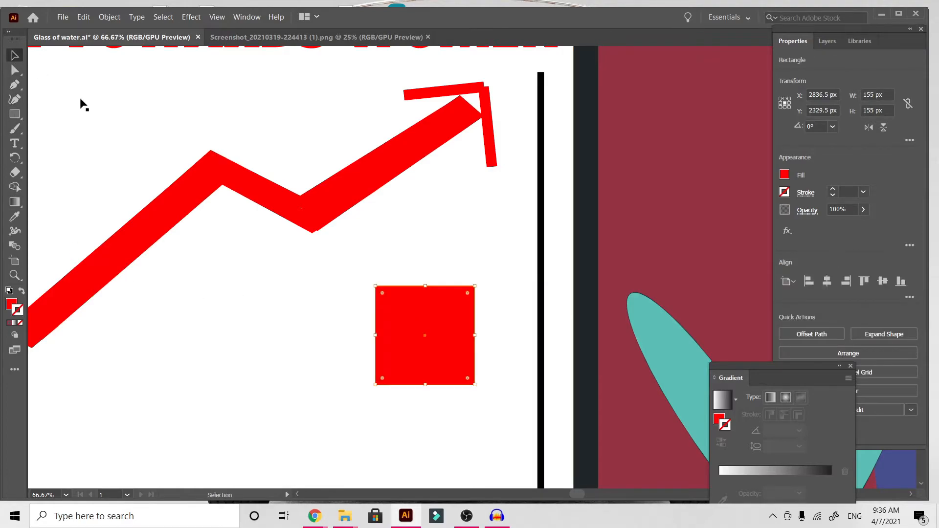
key("ctrl+c")
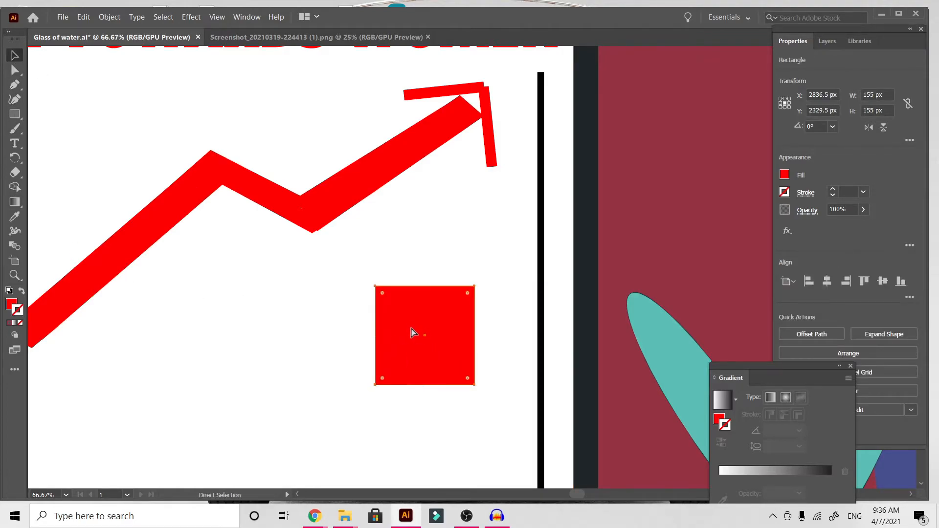
key("ctrl+v")
left_click_drag(487, 272, 310, 376)
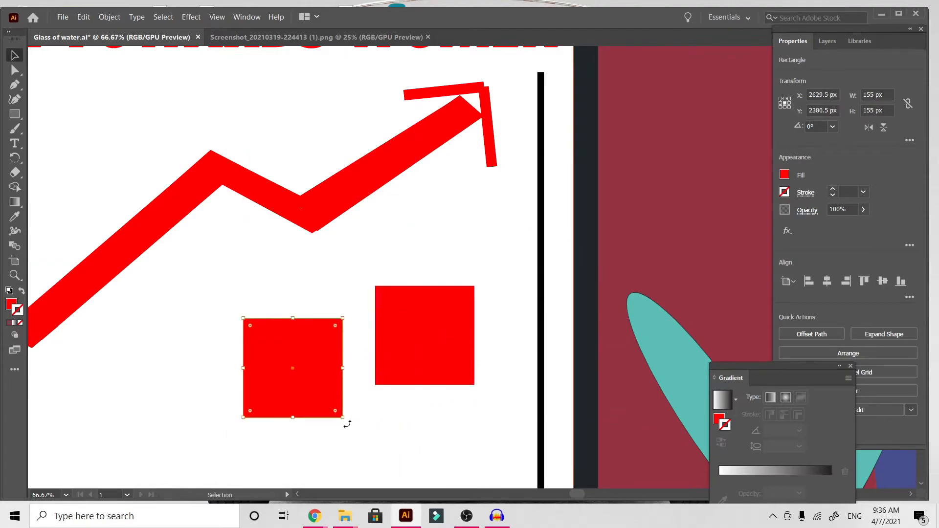
left_click_drag(294, 419, 314, 482)
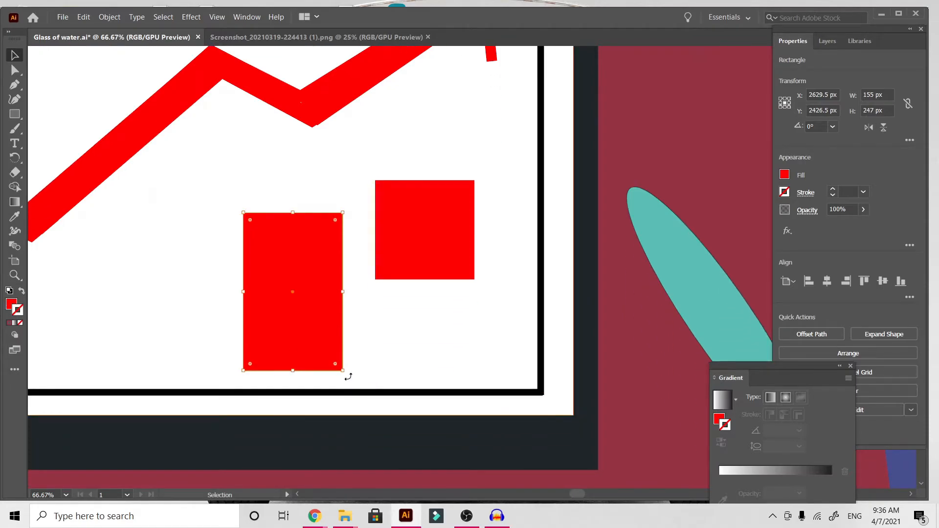
Rotate the tall copy to about 40.7°, move it over the original square and lengthen it.
left_click_drag(348, 376, 443, 348)
left_click_drag(348, 311, 376, 276)
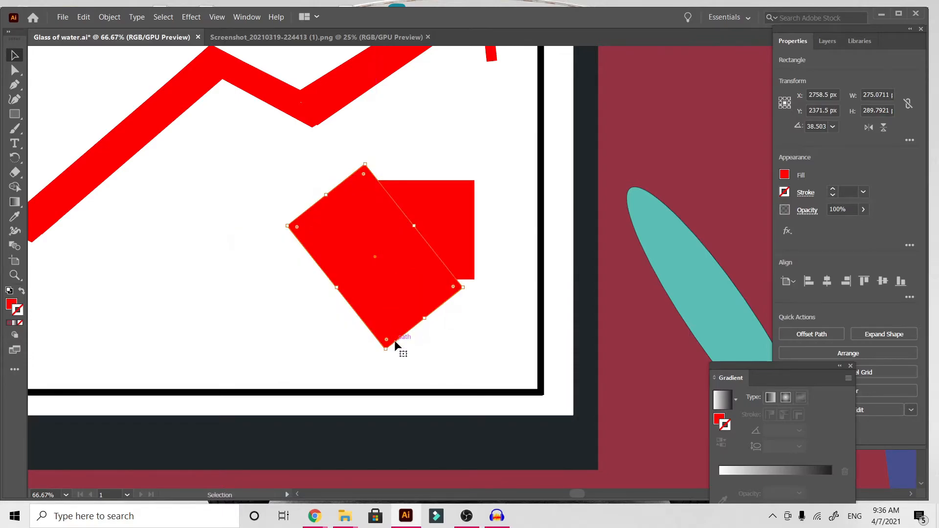
mouse_move(385, 350)
left_mouse_down()
mouse_move(418, 358)
mouse_move(389, 348)
left_mouse_up()
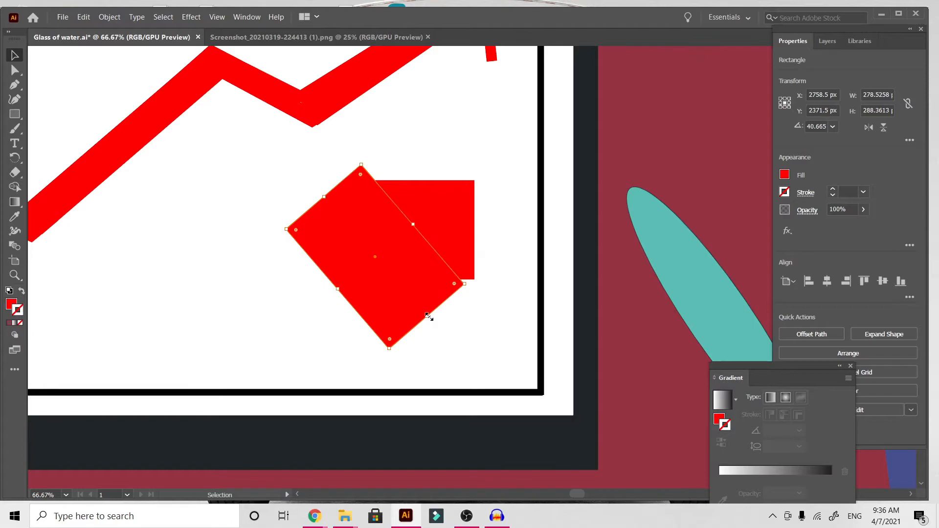
left_click_drag(429, 317, 470, 349)
Lower the rotated rectangle's opacity to 43%.
left_click(864, 209)
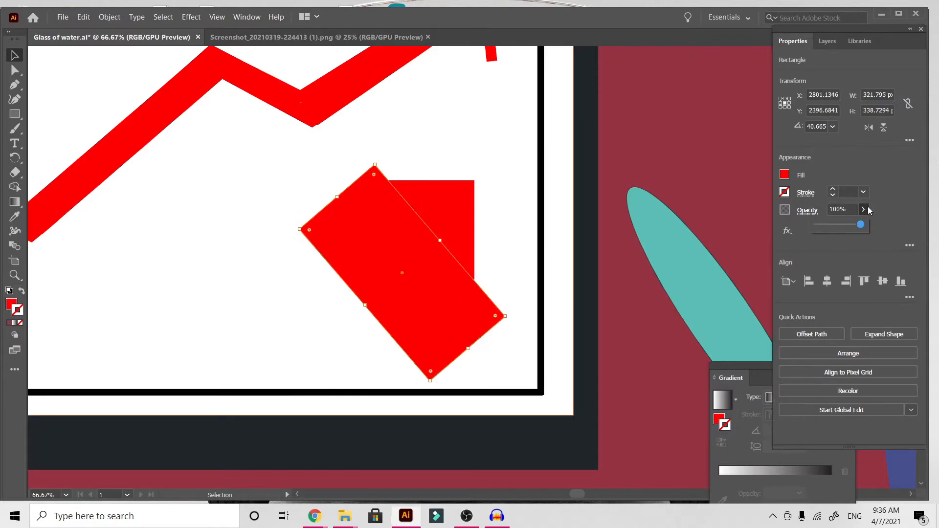
left_click_drag(860, 225, 837, 230)
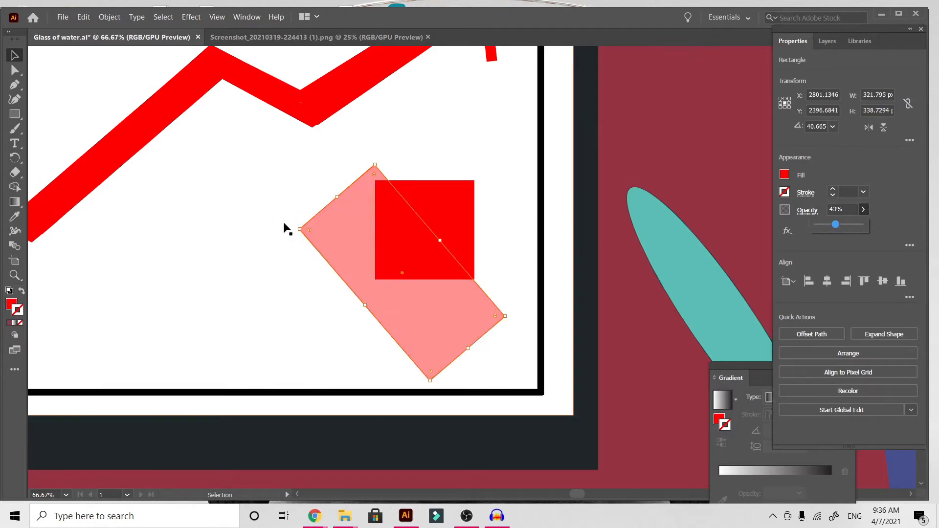
left_click(296, 231)
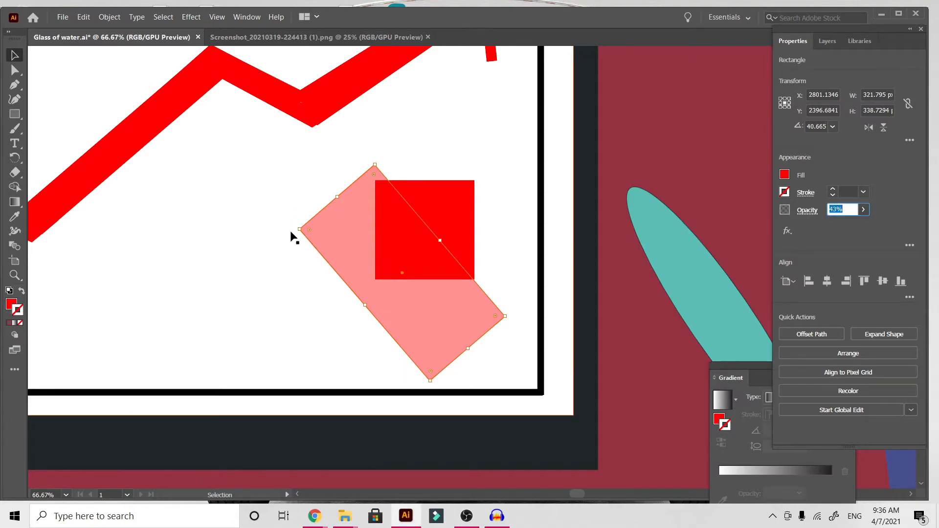
Shorten the translucent rectangle, align it at 45° along the square's diagonal and subtract it from the square with Minus Front.
left_click_drag(294, 232, 301, 246)
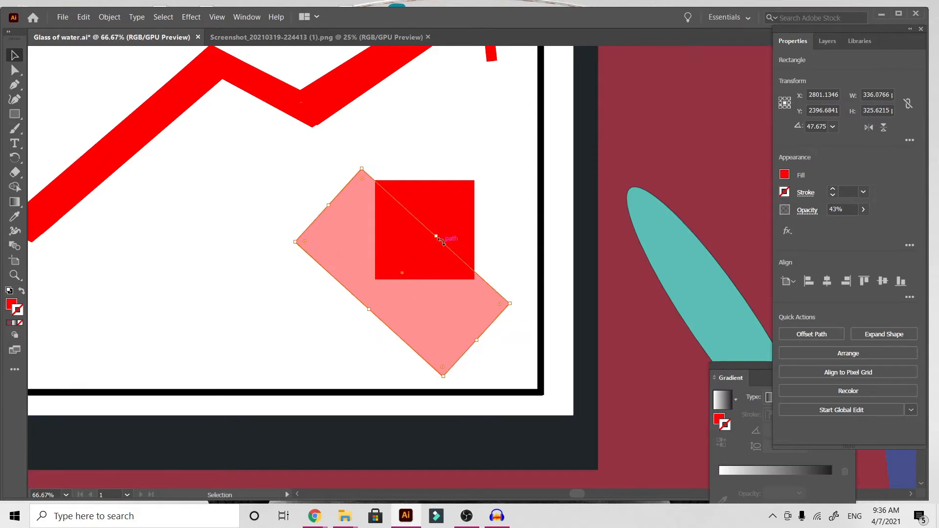
left_click_drag(479, 343, 440, 296)
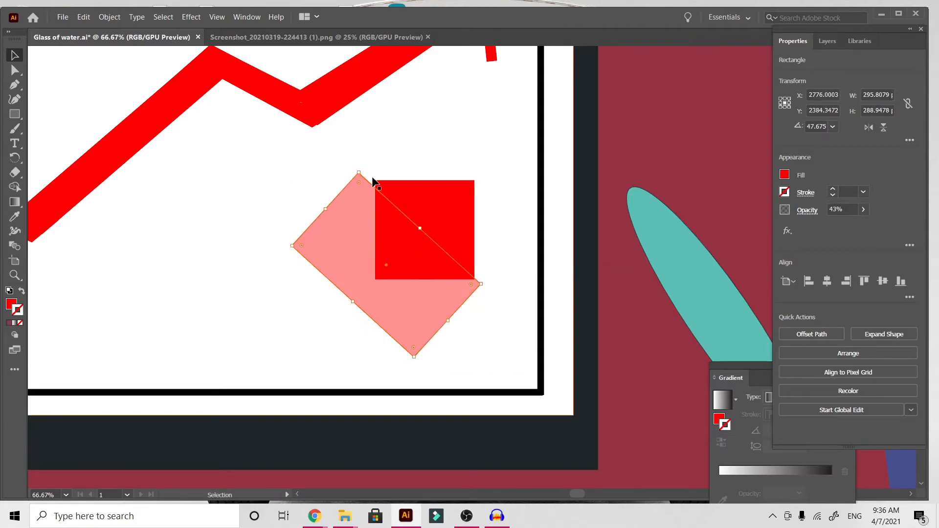
left_click_drag(419, 225, 424, 228)
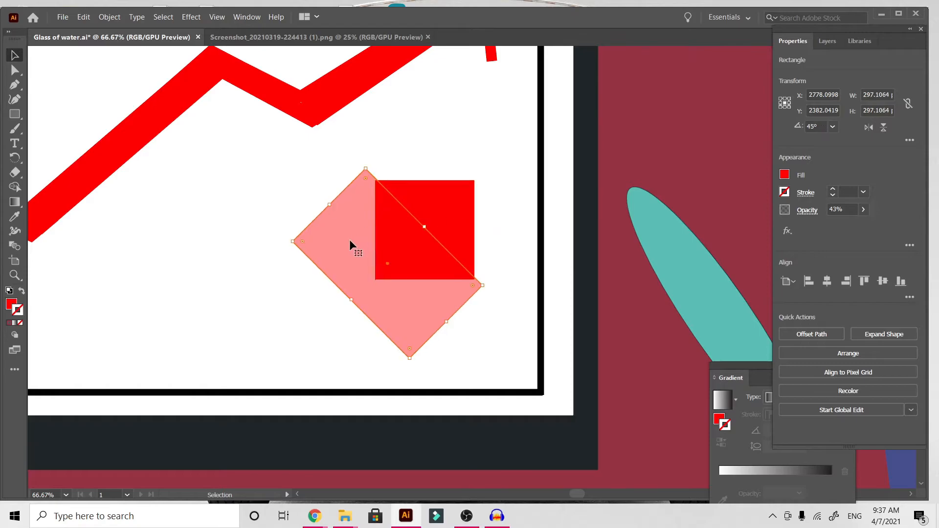
left_click(458, 204, "shift")
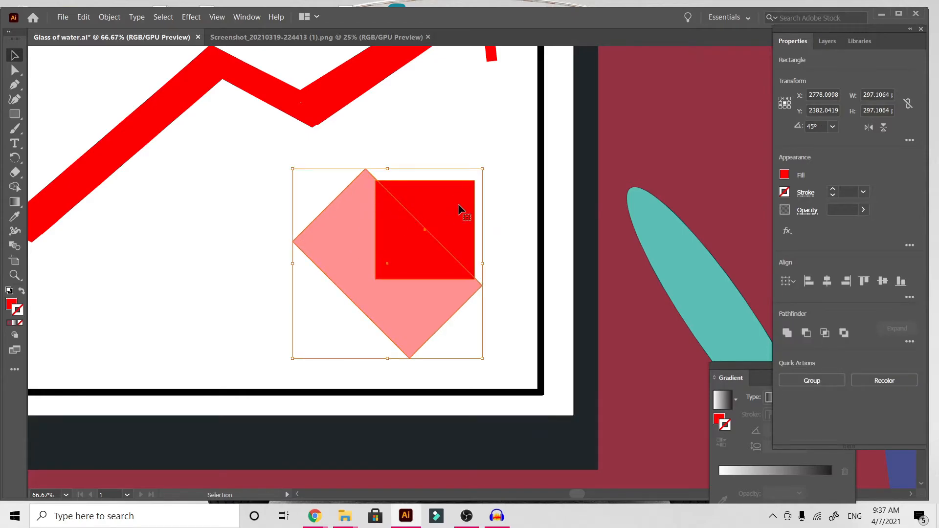
left_click(806, 333)
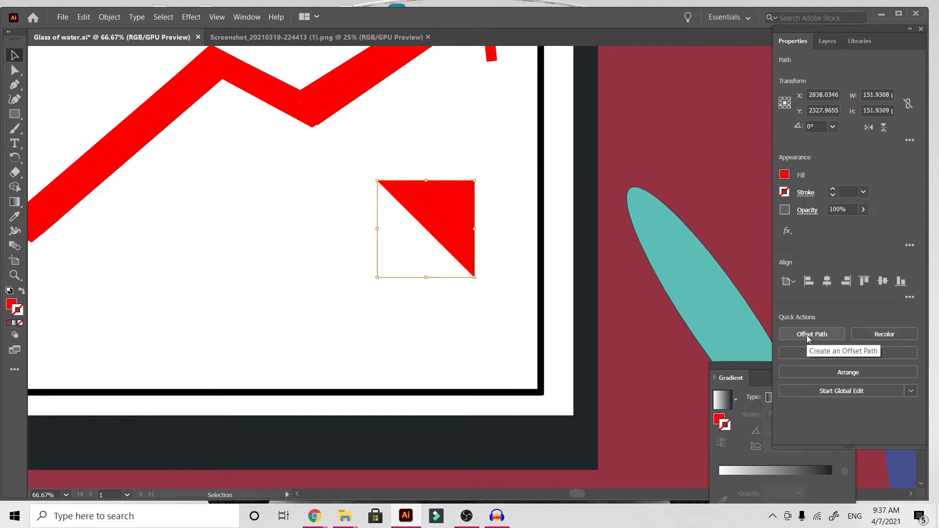
Undo the subtraction and all edits to the rectangle copy, including its creation, back to the single red square.
key("ctrl+z")
key("ctrl+z")
key("ctrl+z")
key("ctrl+z")
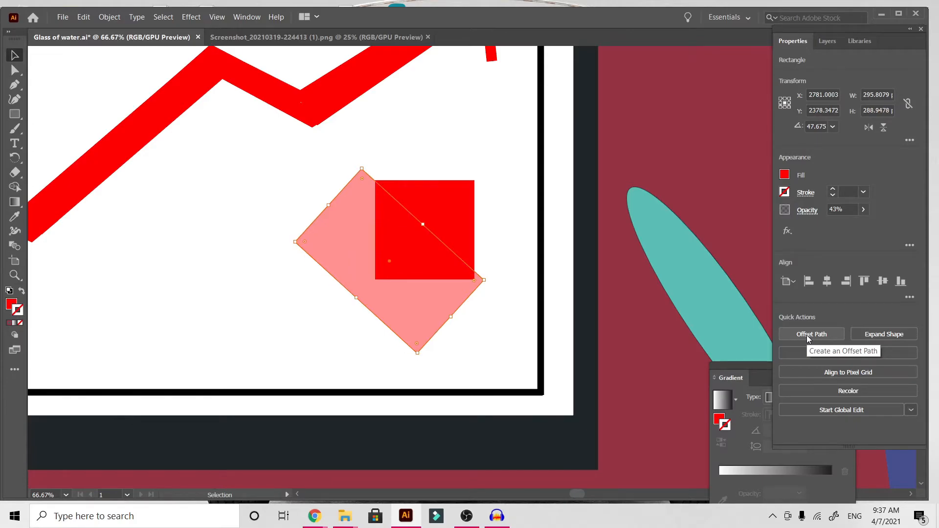
key("ctrl+z")
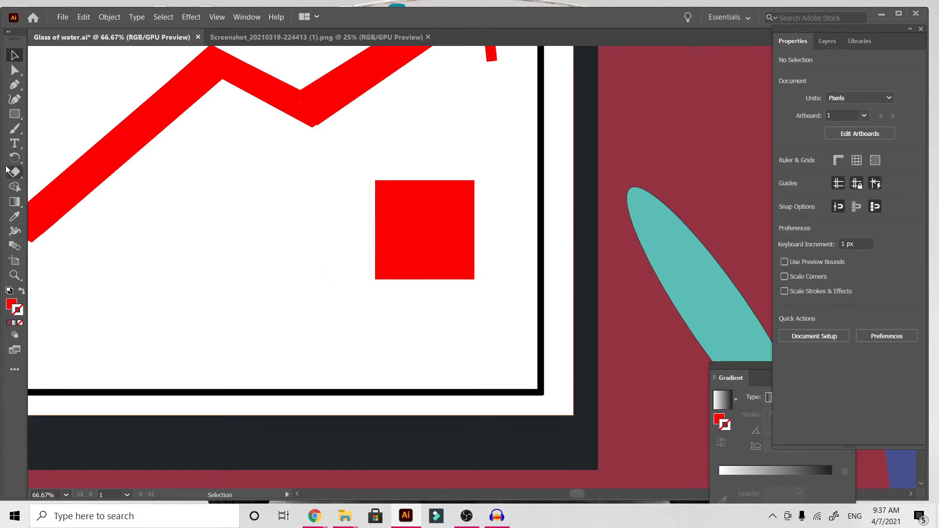
Delete the red square's lower-left anchor point with the Pen tool to make a right triangle.
left_click(14, 84)
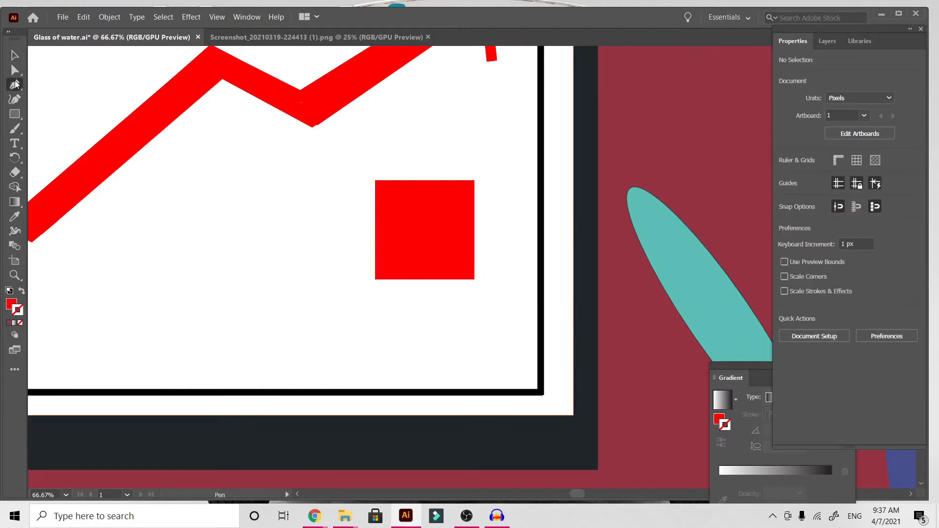
left_click(376, 278, "ctrl")
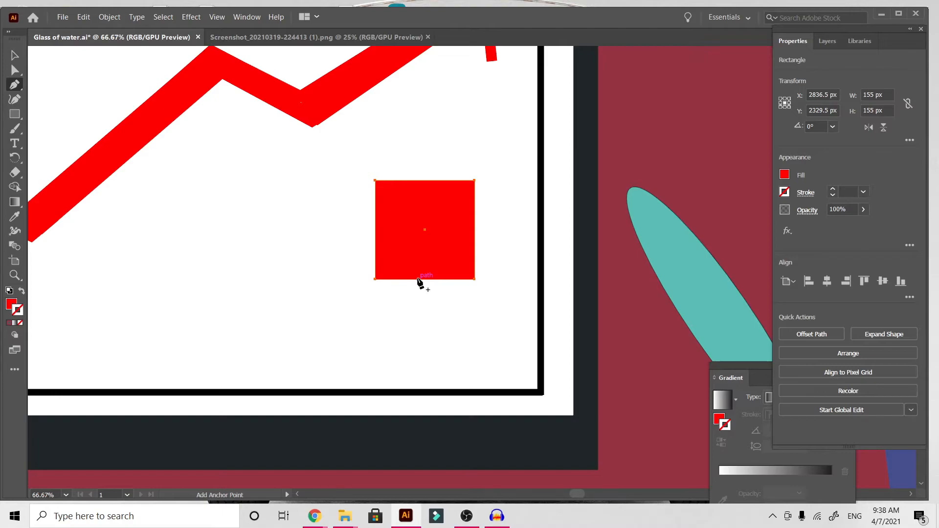
right_click(19, 87)
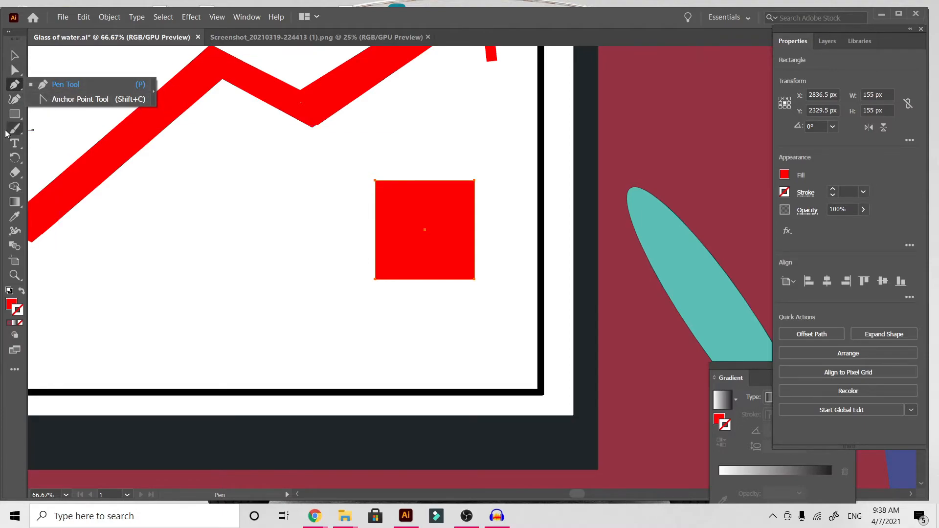
left_click(55, 132)
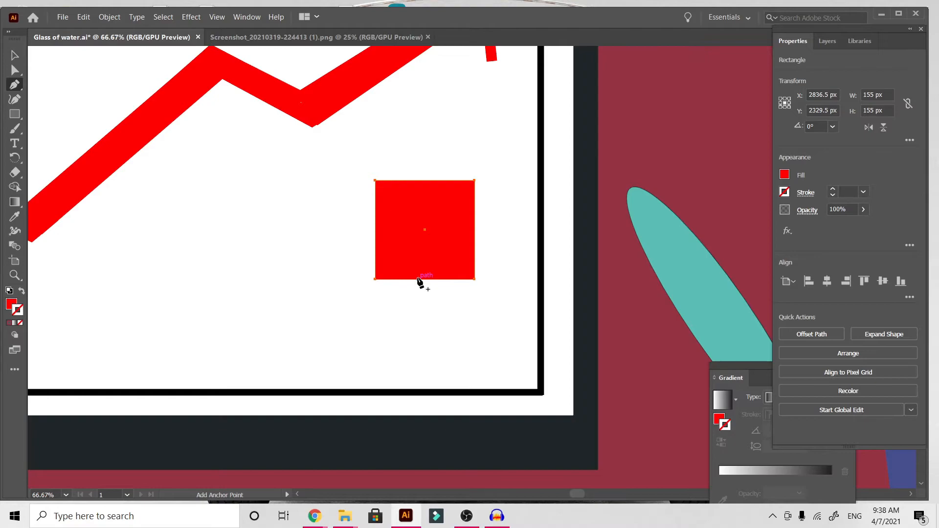
left_click(375, 279)
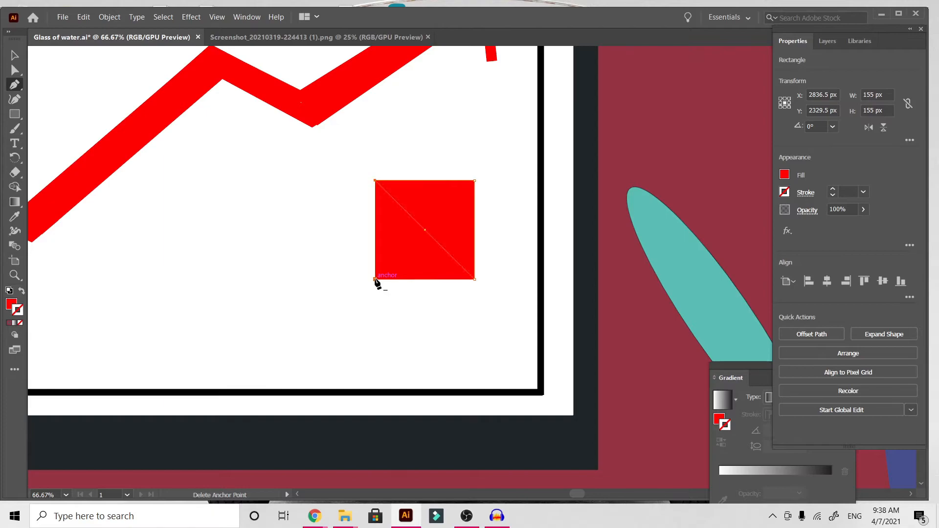
left_click(14, 55)
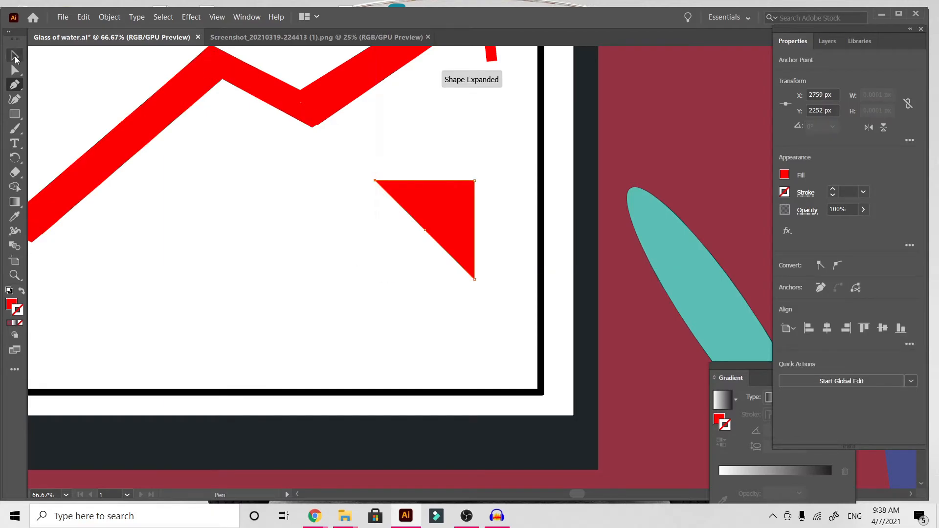
left_click(391, 403)
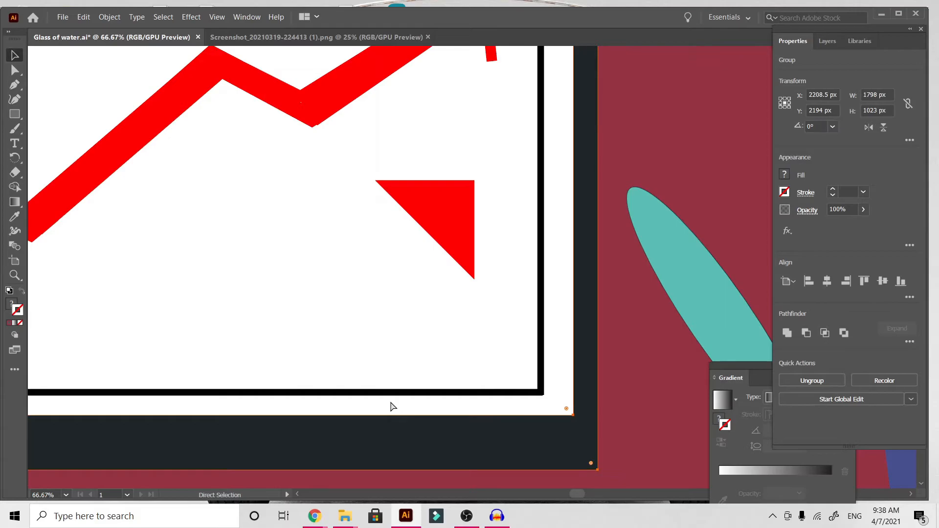
Delete the grouped 16 pt arrow with the thin open arrowhead from the TV chart, keeping the thick zigzag line.
key("ctrl+minus")
key("ctrl+minus")
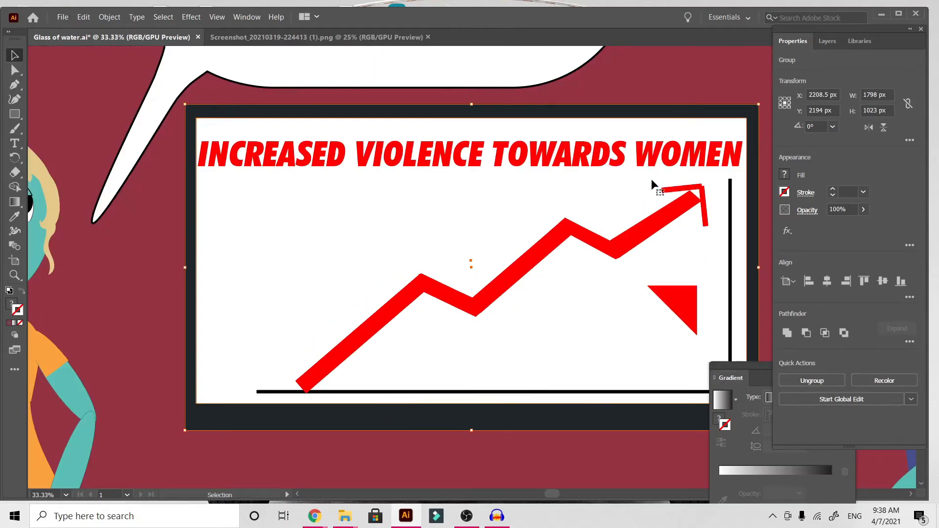
left_click(664, 92)
scroll(664, 92, "right", 5)
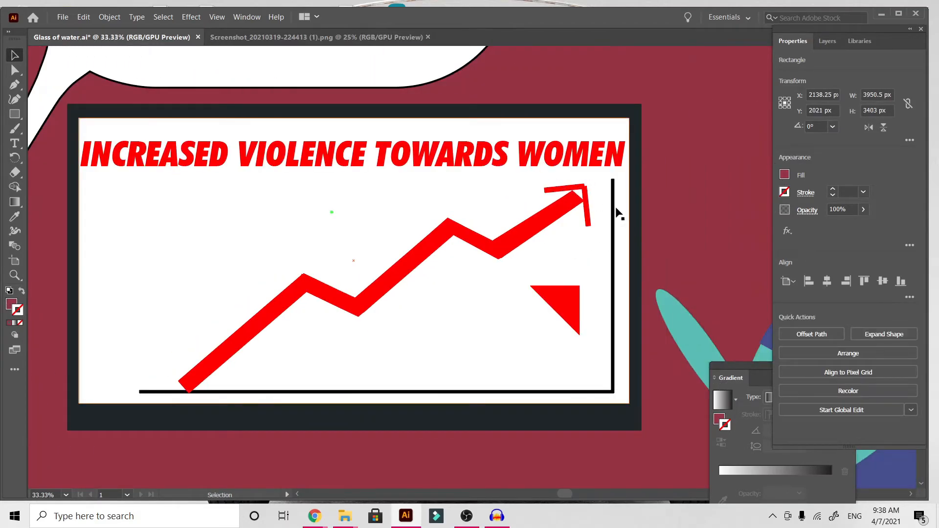
left_click(586, 198)
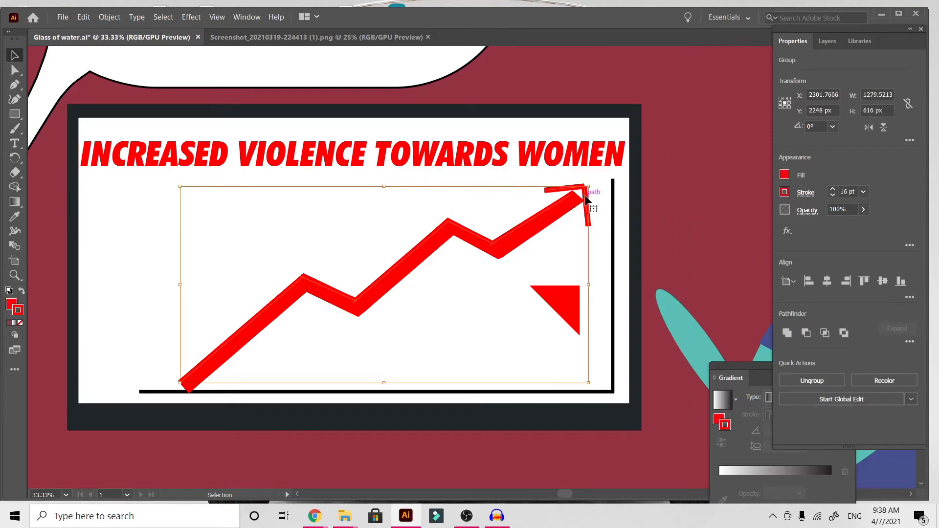
key("Delete")
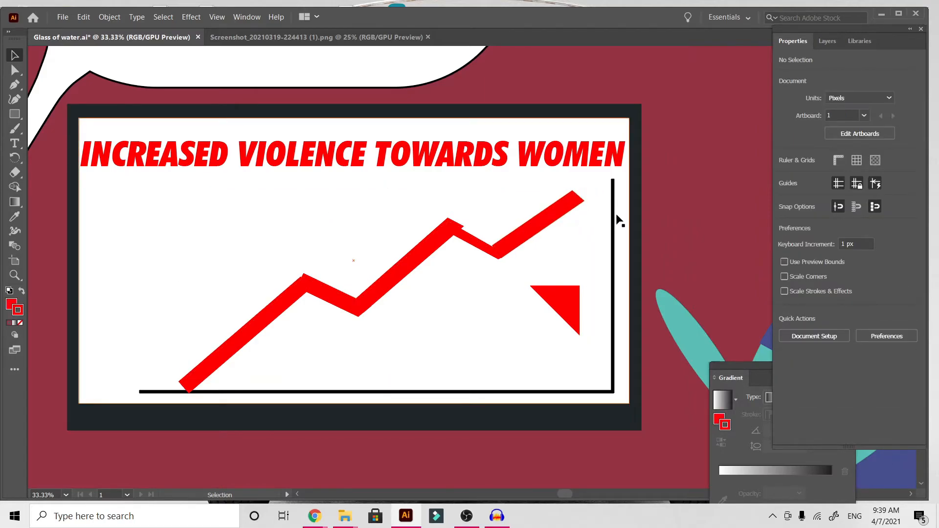
key("ctrl+z")
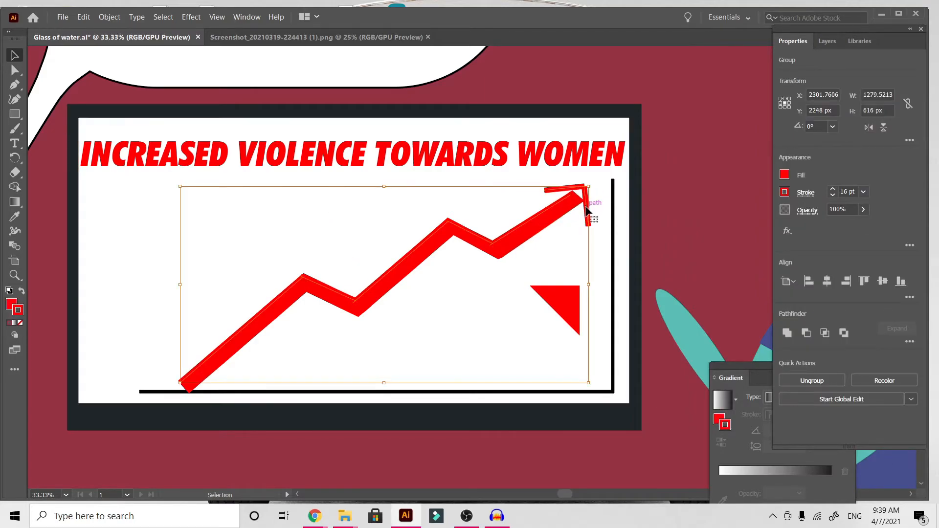
key("Delete")
Move the red triangle onto the upper end of the chart line, tilt it slightly as the arrowhead and deselect everything.
left_click_drag(571, 317, 593, 236)
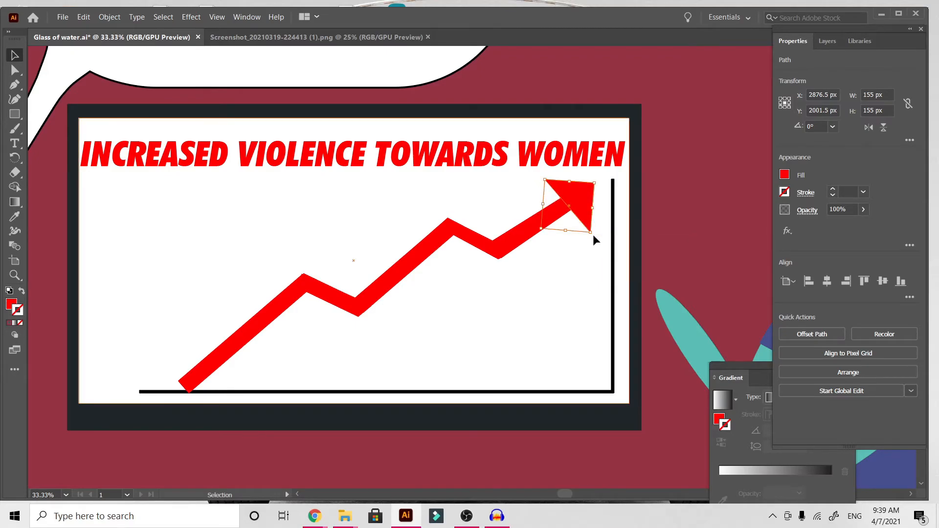
left_click(692, 207)
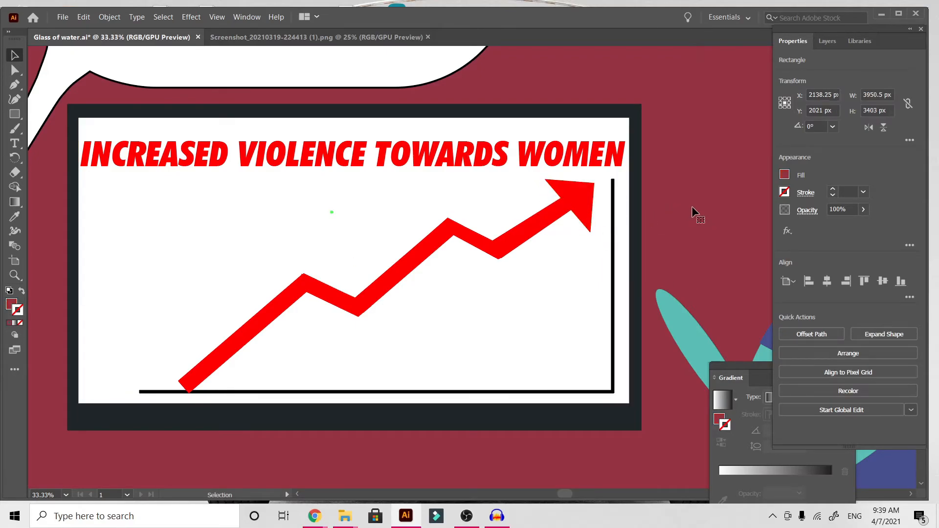
key("ctrl+minus")
key("ctrl+minus")
key("ctrl+minus")
key("v")
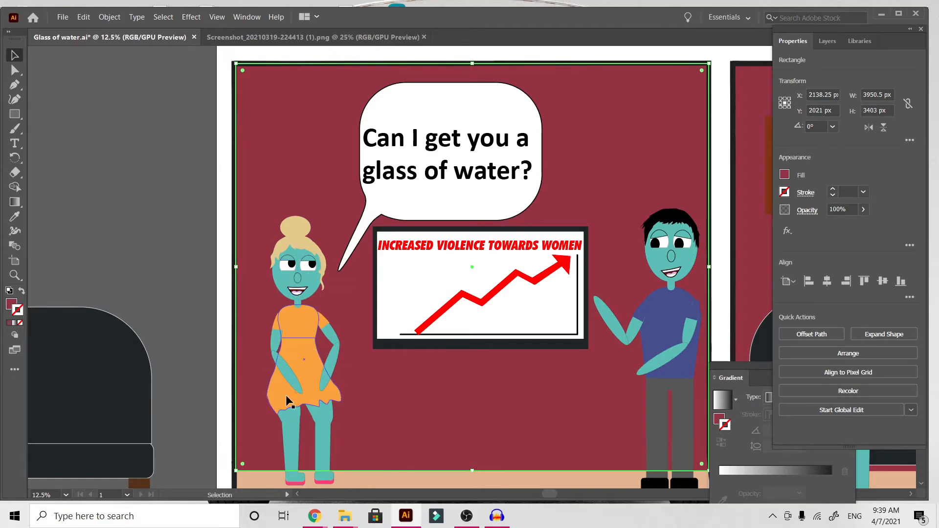
left_click(190, 283)
key("ctrl+minus")
key("ctrl+minus")
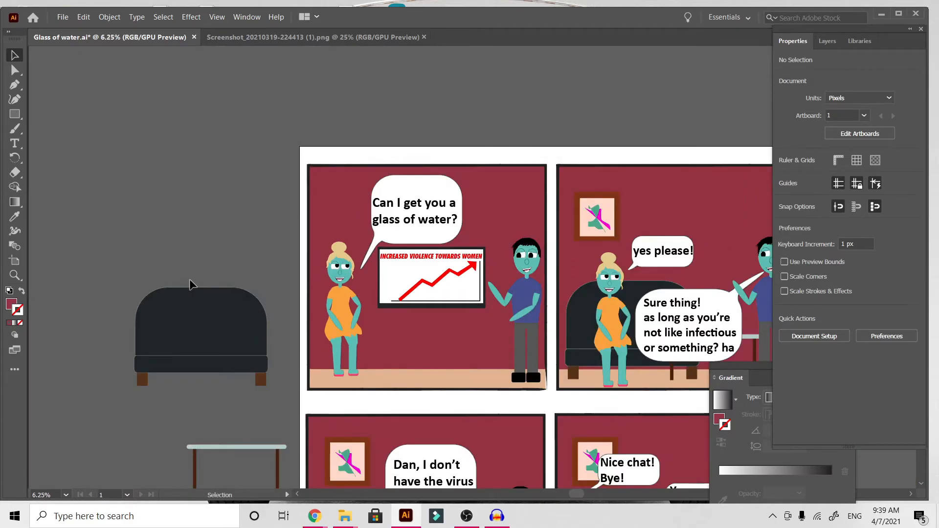
Examine the TV headline and rising chart in the first panel up close and within the whole panel.
scroll(190, 284, "right", 2)
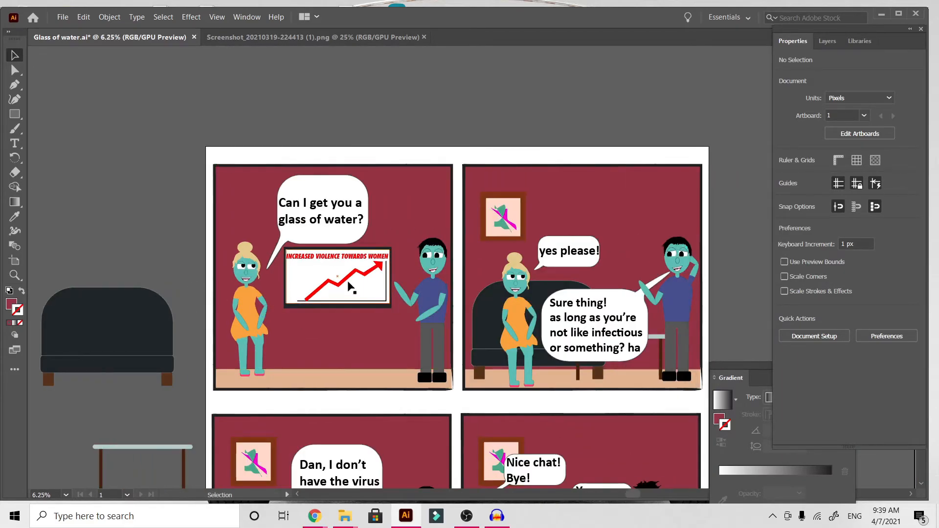
key("ctrl+plus")
key("ctrl+plus")
key("ctrl+plus")
scroll(430, 311, "left", 5)
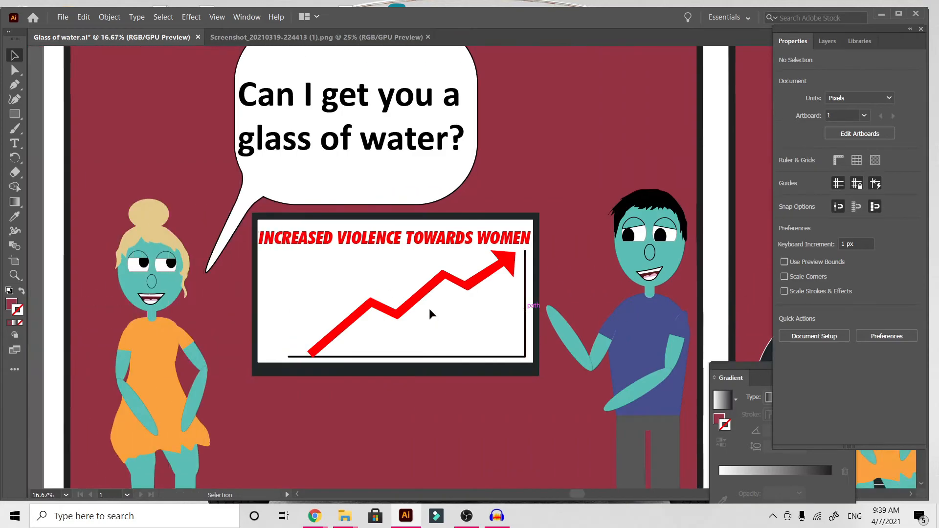
scroll(430, 311, "right", 3)
scroll(430, 311, "left", 2)
key("ctrl+minus")
key("ctrl+minus")
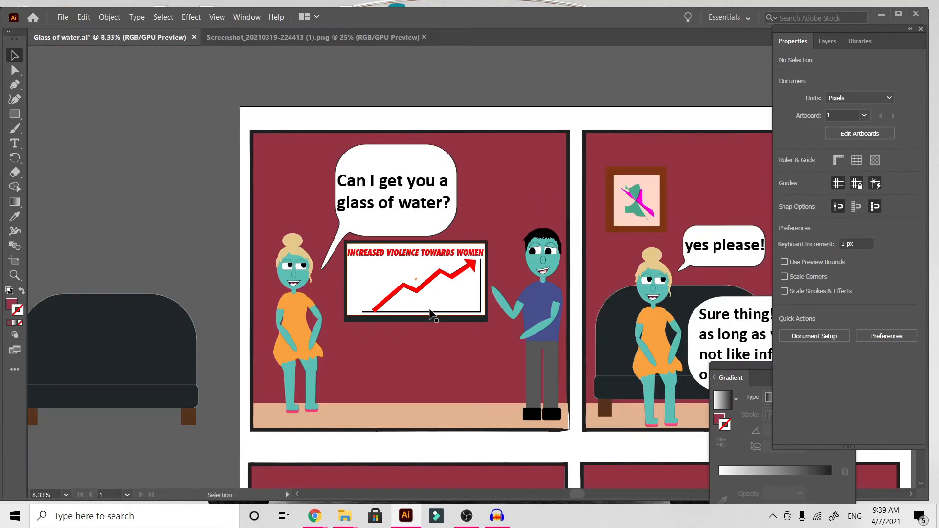
Recolor the first panel's wall background to a muted slate blue.
left_click(512, 164)
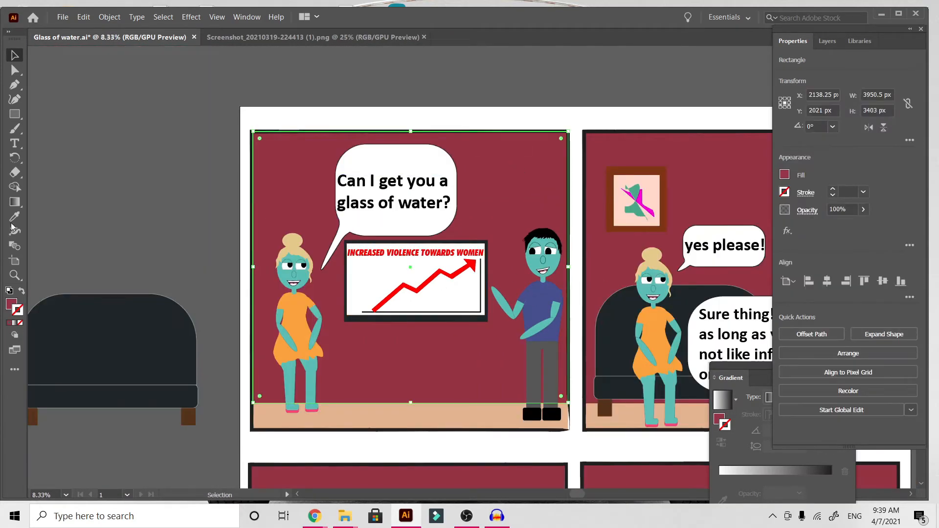
double_click(11, 305)
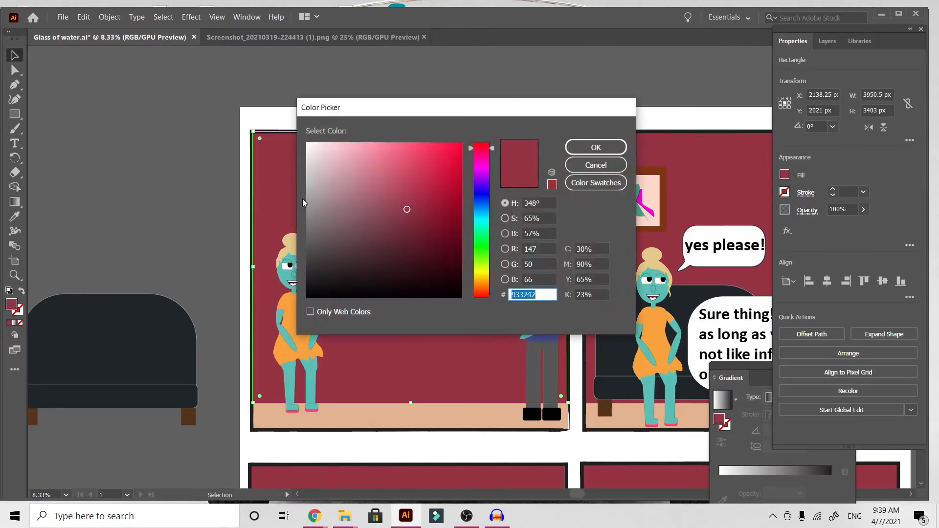
mouse_move(342, 215)
left_mouse_down()
mouse_move(325, 205)
mouse_move(319, 184)
mouse_move(376, 189)
mouse_move(422, 225)
left_mouse_up()
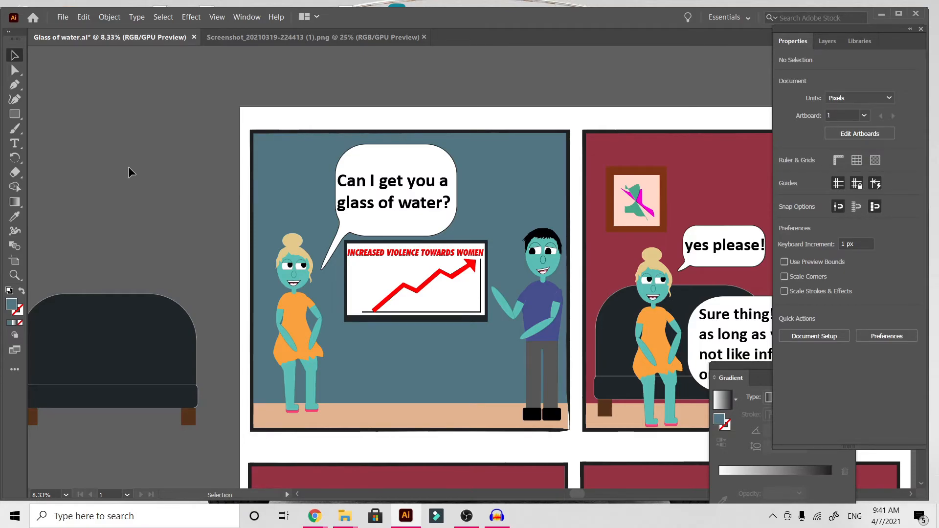
Recolor the first panel's floor strip to grey 939393 and deselect it.
scroll(172, 188, "down", 3)
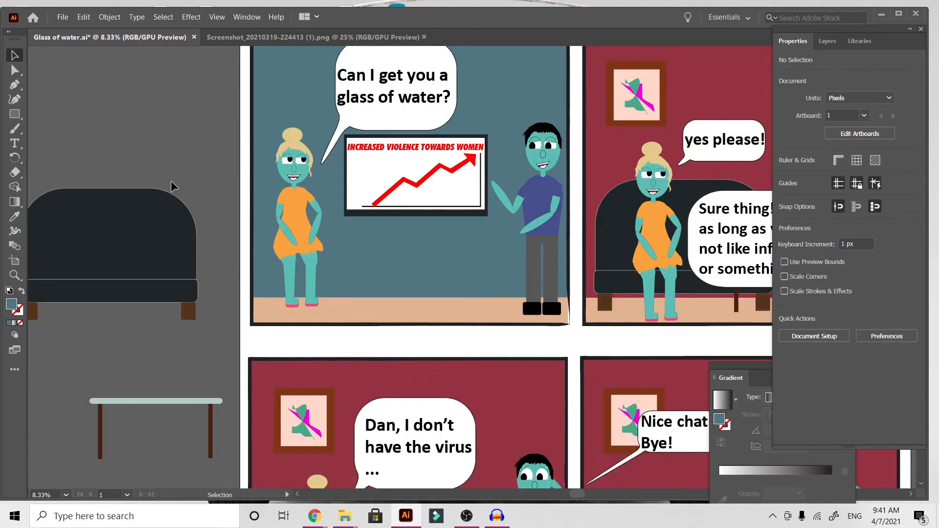
left_click(387, 309)
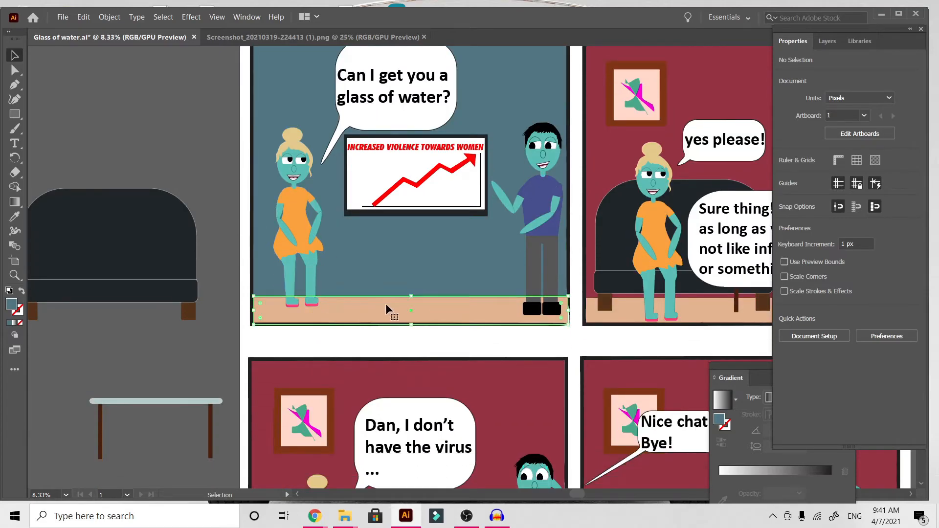
double_click(14, 308)
mouse_move(336, 246)
left_mouse_down()
mouse_move(306, 229)
mouse_move(303, 208)
left_mouse_up()
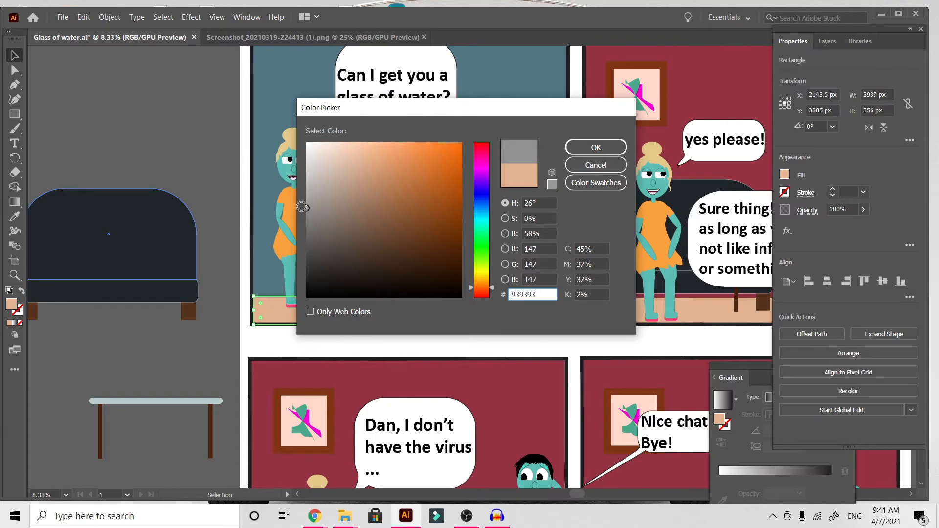
left_click(579, 150)
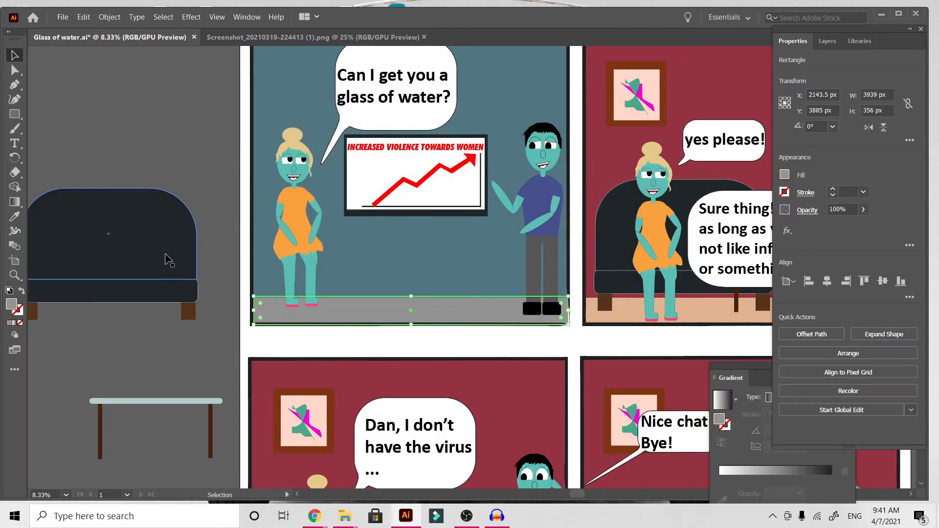
left_click(190, 179)
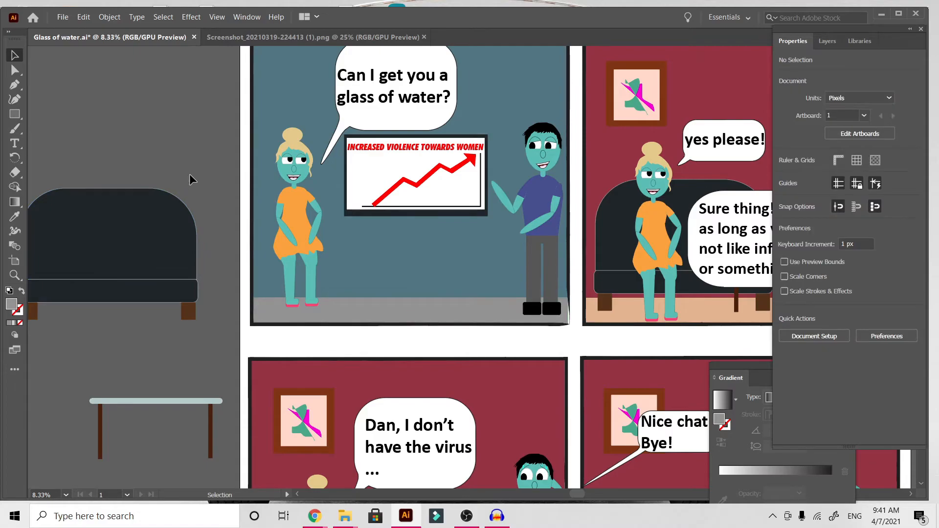
Examine the recolored first panel and the man's face and shirt up close.
key("ctrl+plus")
key("ctrl+plus")
scroll(189, 175, "up", 4)
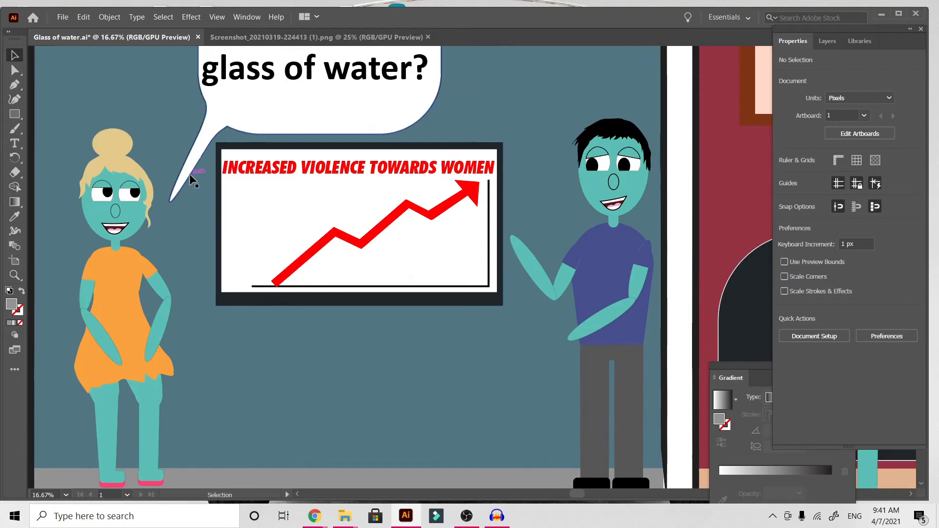
scroll(385, 316, "down", 6)
scroll(386, 316, "up", 11)
scroll(385, 316, "right", 2)
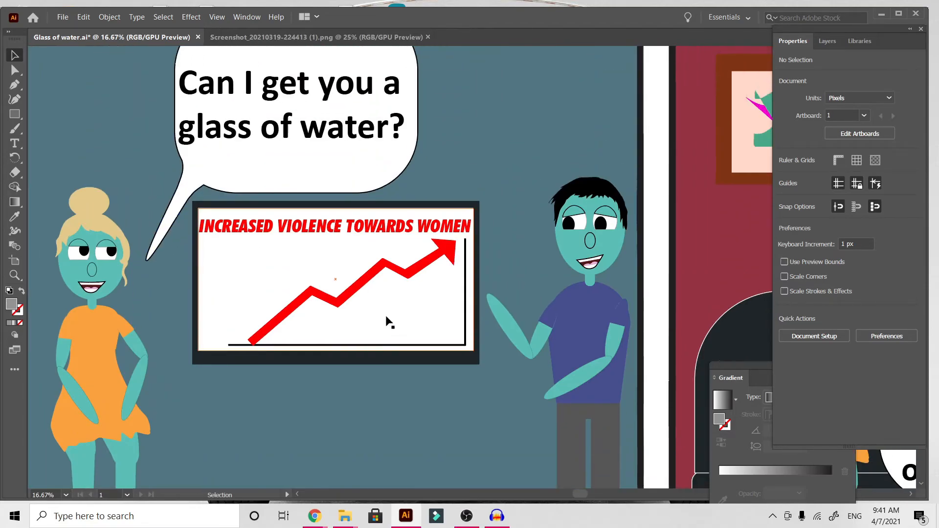
scroll(385, 316, "right", 3)
scroll(386, 316, "left", 5)
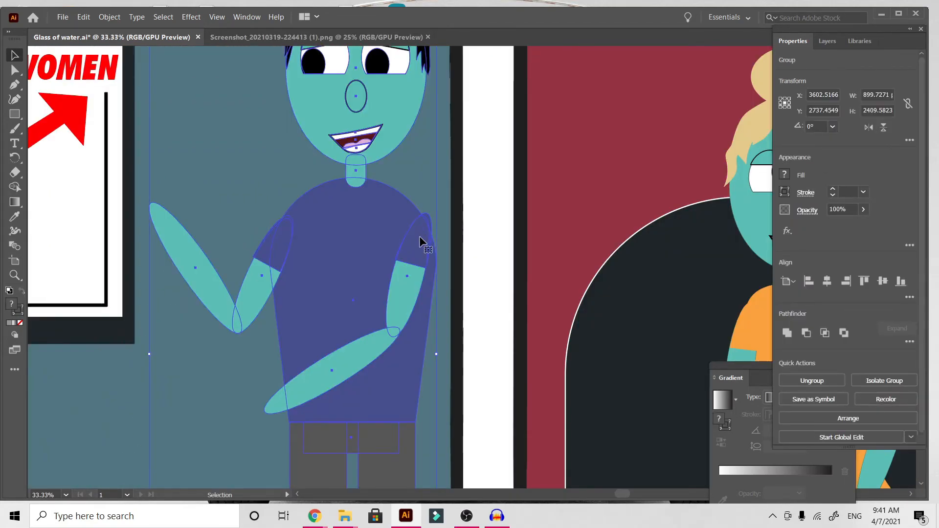
scroll(418, 236, "up", 3)
scroll(419, 236, "down", 2)
scroll(419, 235, "up", 3)
scroll(418, 236, "down", 3)
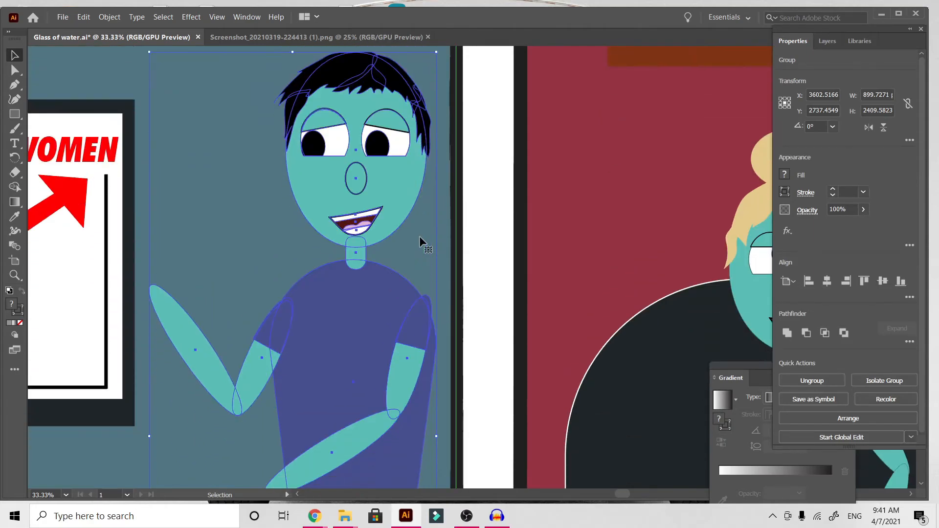
Isolate the man's group in the first panel, make his shirt's torso white with the sleeves kept blue, and leave isolation.
double_click(410, 324)
left_click(412, 326)
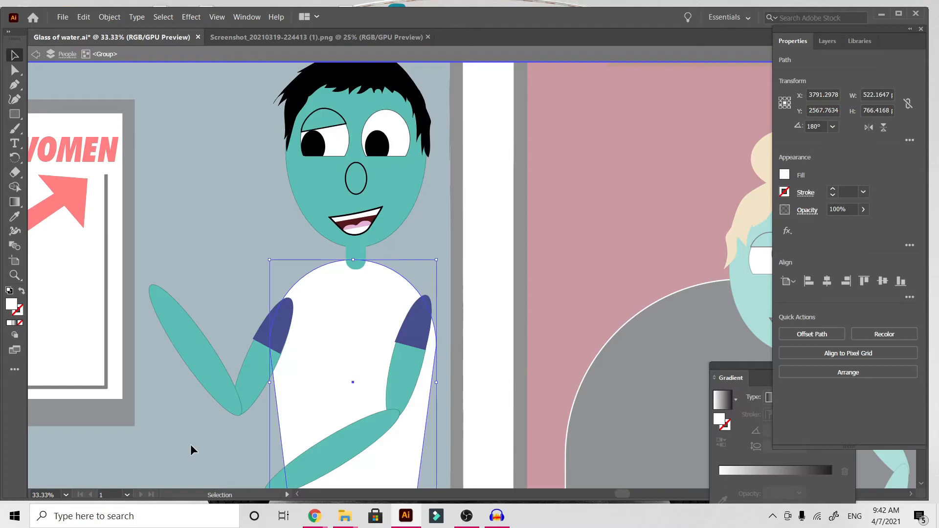
double_click(190, 444)
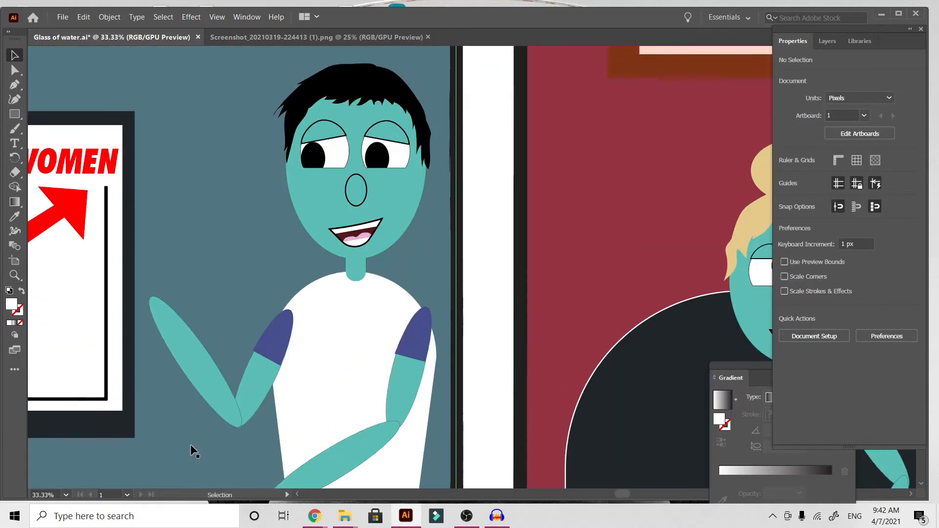
Draw a white 113 px square, delete its upper-right anchor point to form a right triangle, and place it beside the man's chin.
left_click(15, 113)
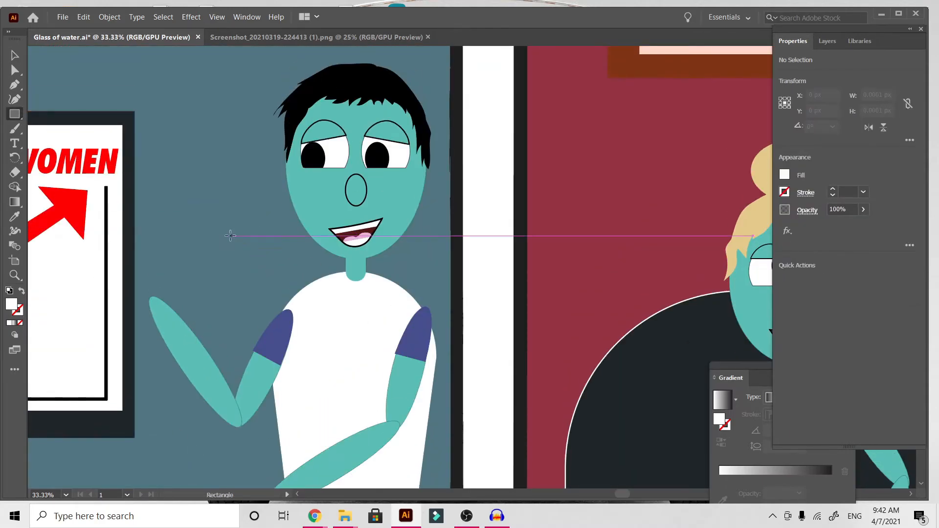
left_click_drag(196, 223, 224, 258)
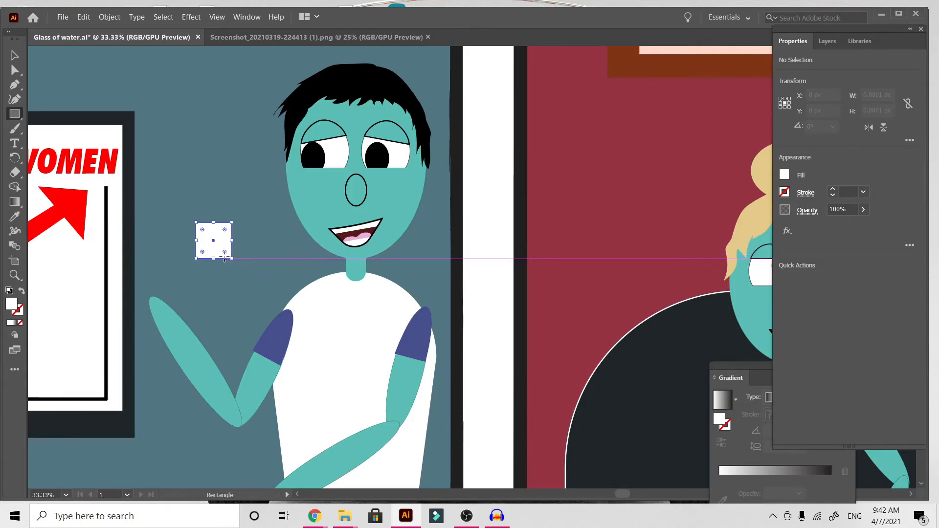
left_click(15, 86)
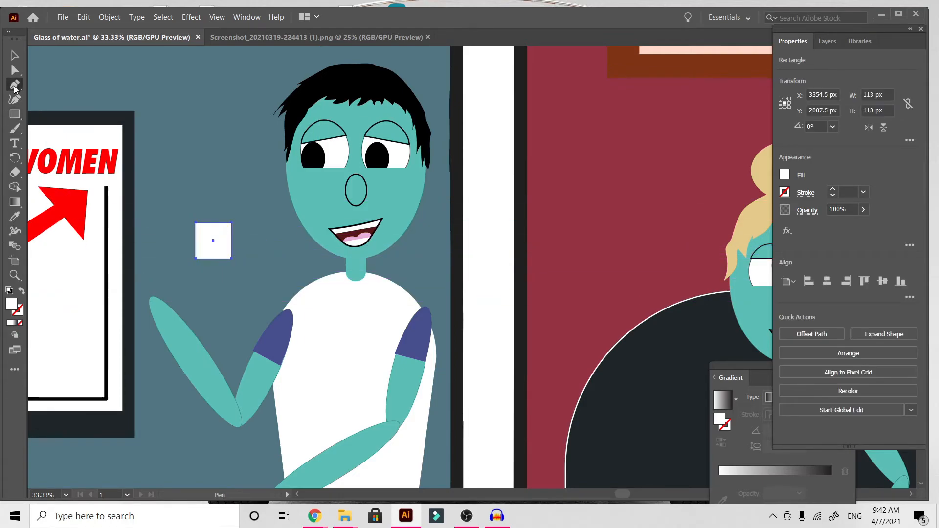
left_click(232, 224)
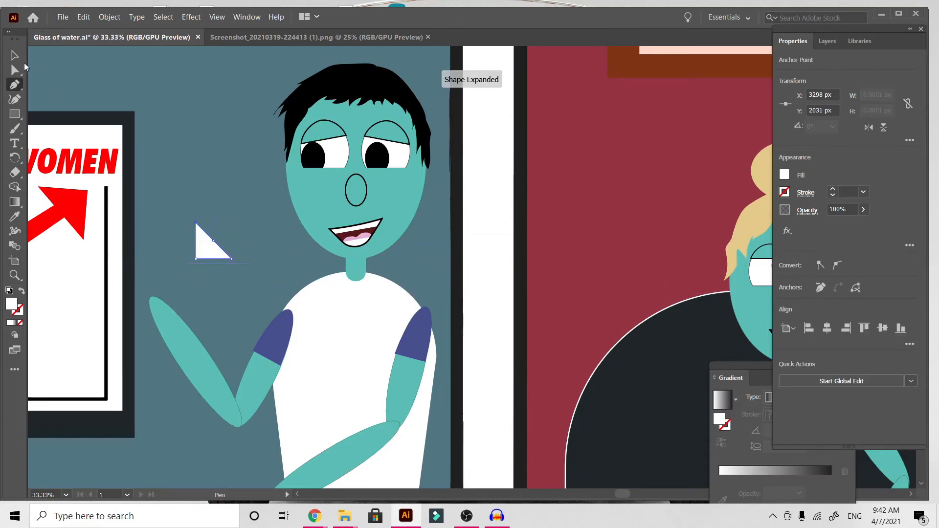
left_click(15, 55)
left_click_drag(212, 252, 346, 304)
left_click_drag(340, 305, 268, 244)
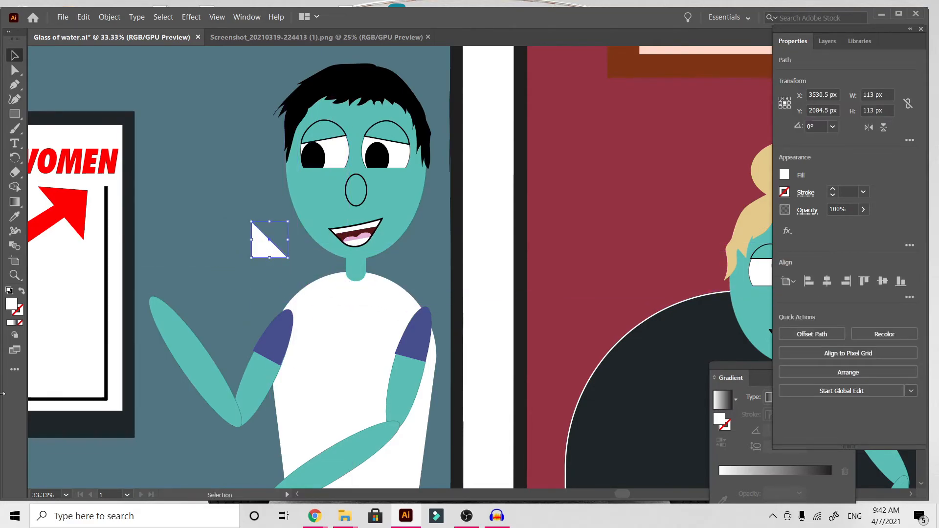
Give the white triangle a dark grey 545454 stroke with a 3 pt weight.
double_click(20, 317)
left_click_drag(333, 265, 307, 245)
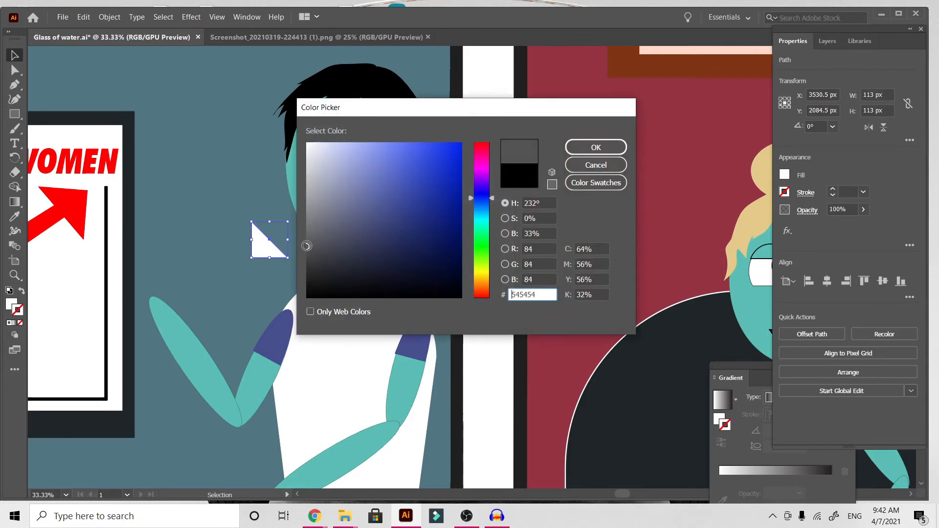
left_click(596, 147)
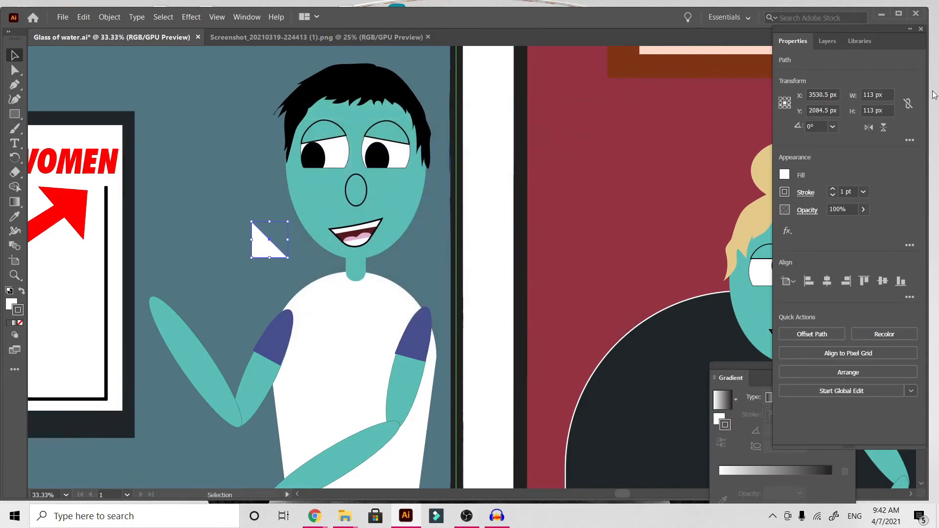
left_click(863, 192)
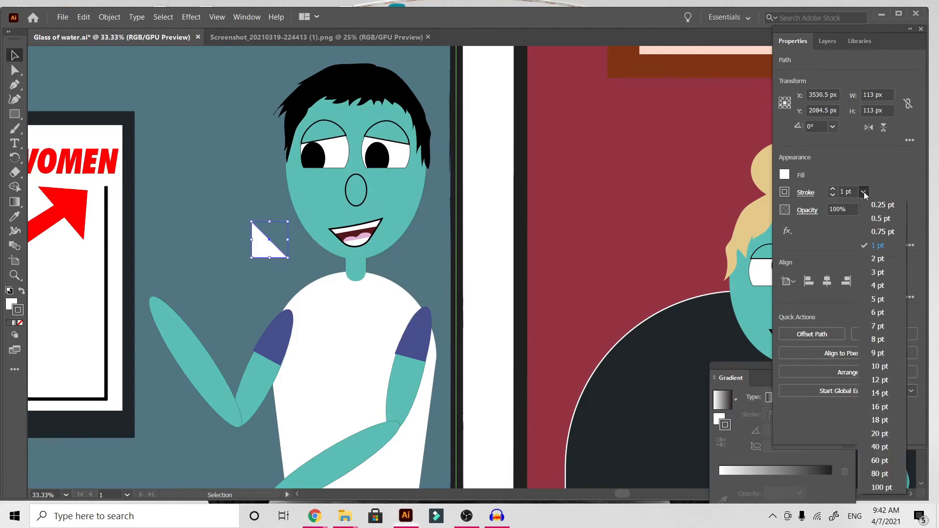
left_click(878, 272)
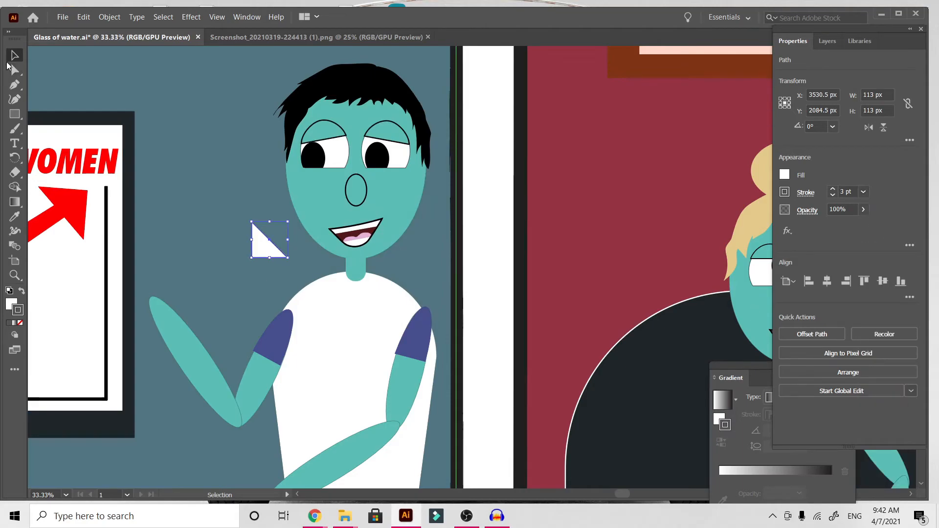
Shrink the triangle to about 55.5 px at the man's neck, then paste a copy beside it rotated about 75.6°.
left_click(245, 189)
left_click_drag(257, 253, 346, 286)
key("ctrl+c")
key("ctrl+v")
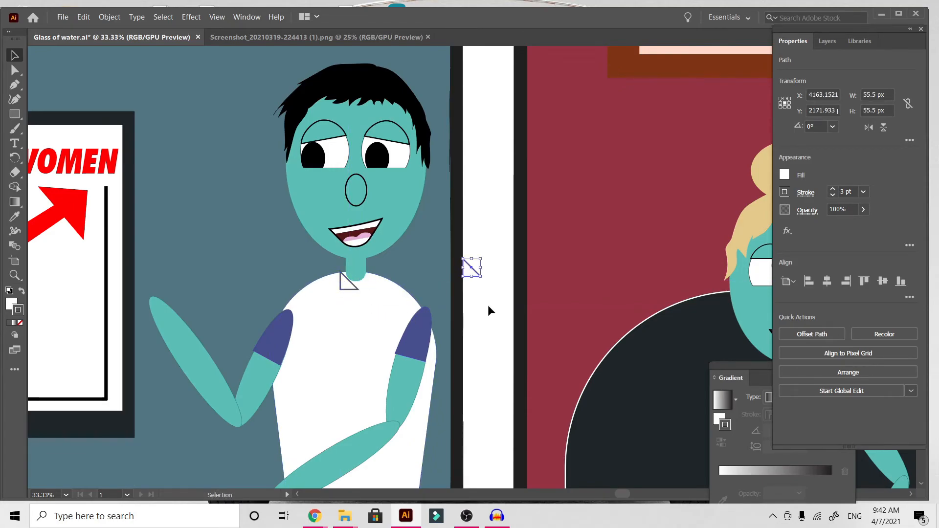
left_click_drag(467, 271, 388, 286)
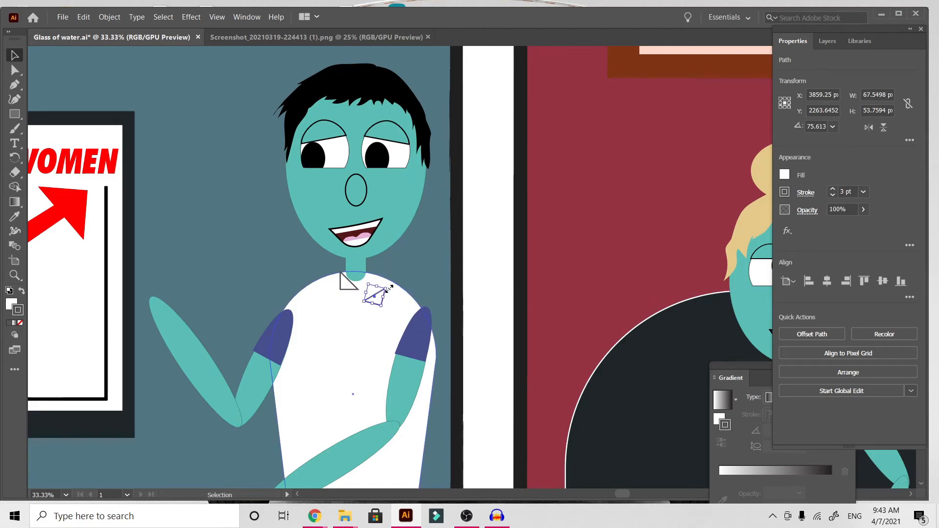
key("a")
key("v")
key("ctrl+v")
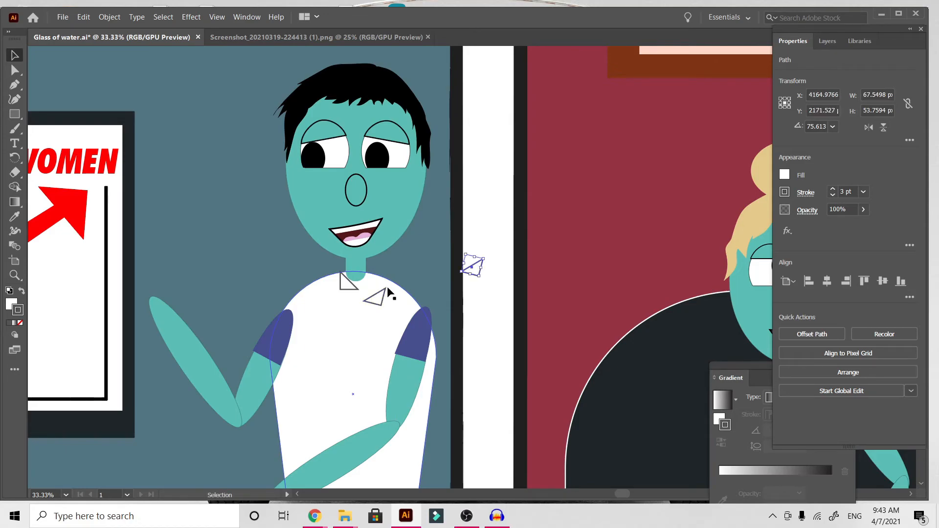
key("Delete")
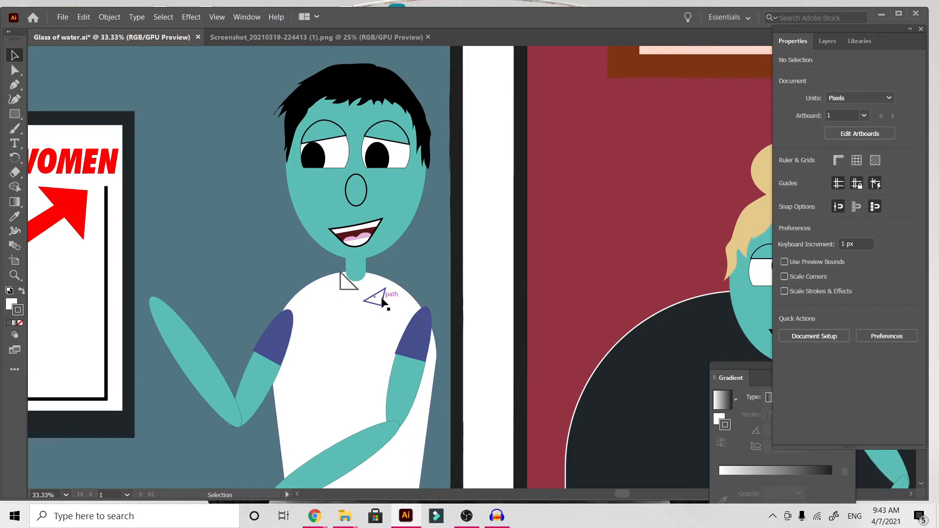
Arrange the two triangles as collar points on either side of the man's neck, one tilted and the other rotated 90°, and deselect.
left_click(82, 18)
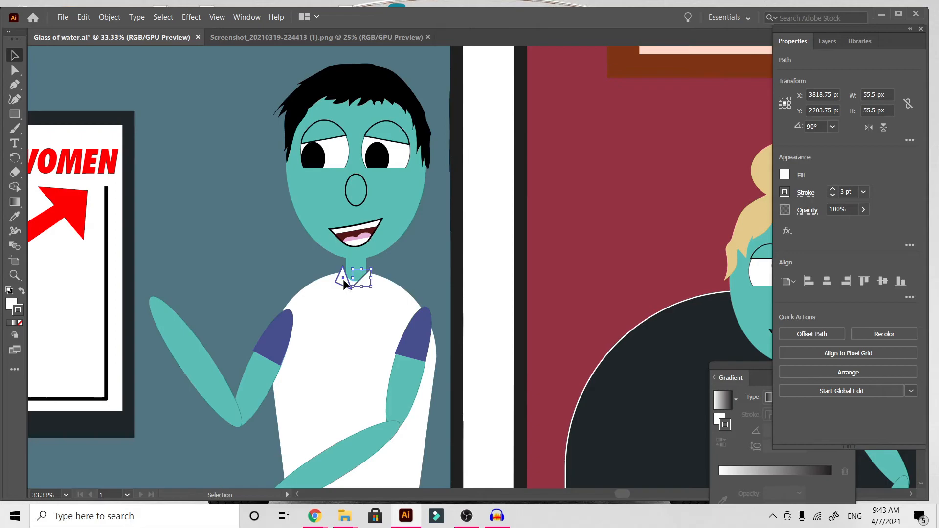
left_click(374, 336)
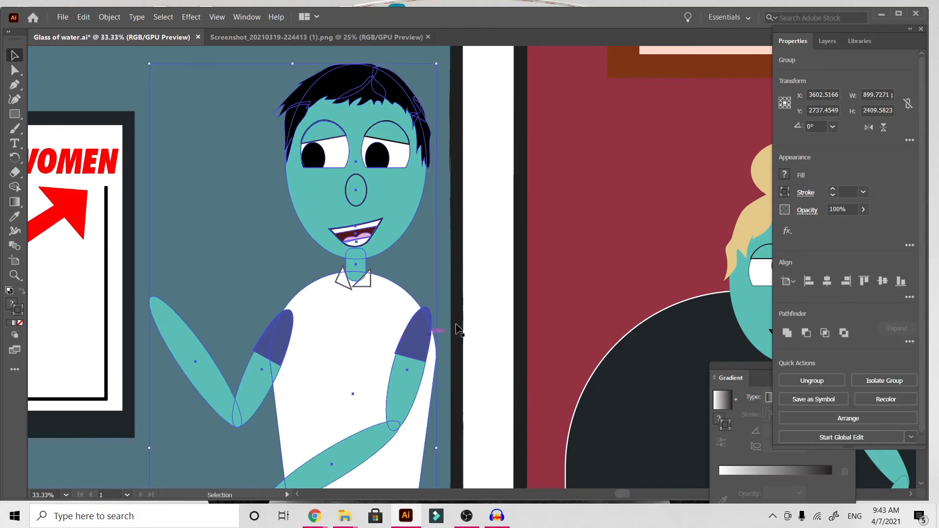
left_click(508, 321)
Examine the man's white shirt and collar points from a distance and up close.
key("ctrl+minus")
key("ctrl+minus")
key("ctrl+minus")
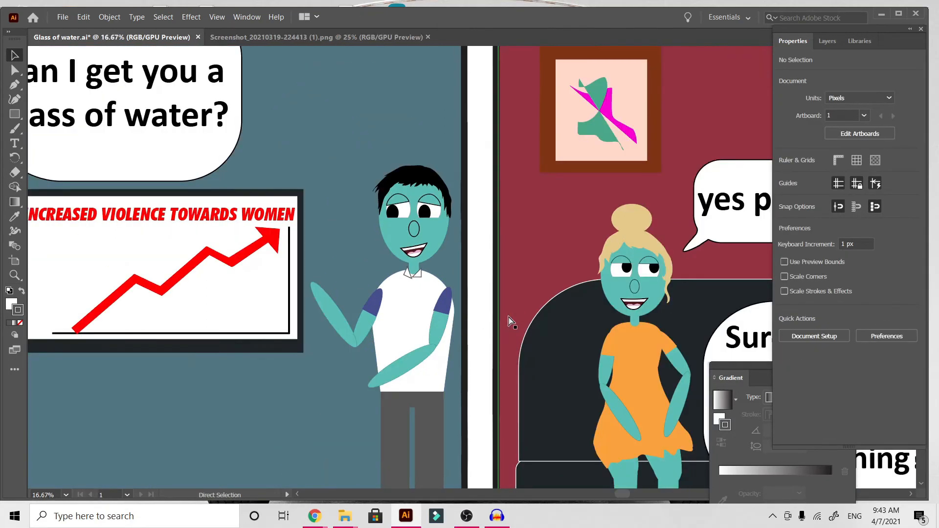
key("ctrl+plus")
key("ctrl+plus")
key("ctrl+plus")
key("ctrl+plus")
key("ctrl+plus")
scroll(368, 311, "left", 4)
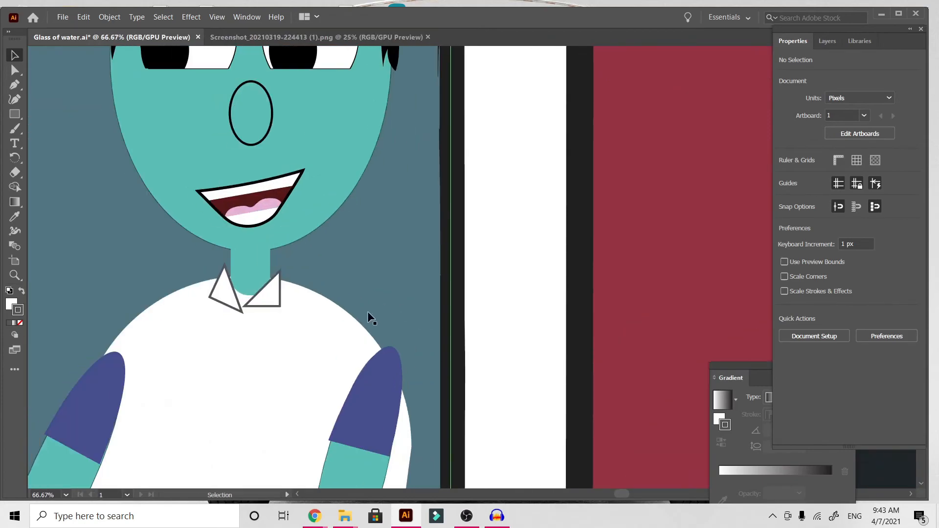
scroll(368, 314, "down", 4)
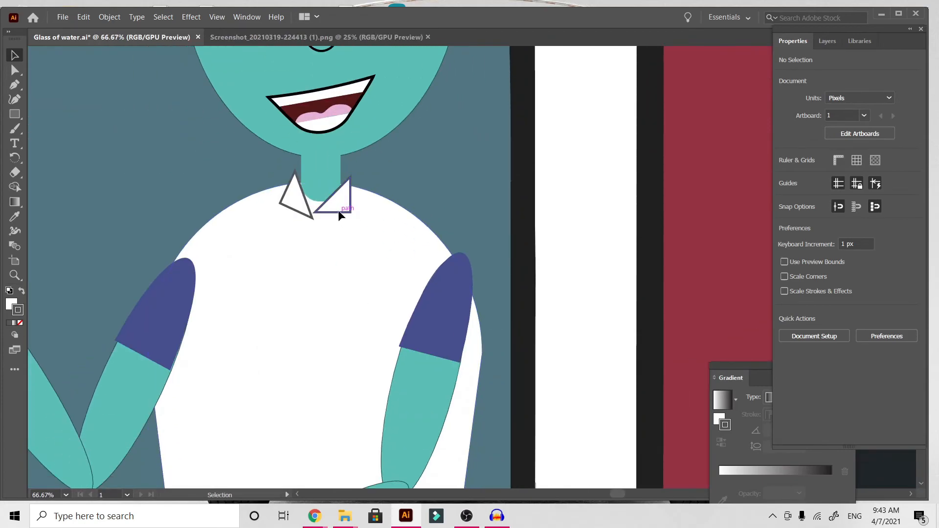
Tilt the right-hand collar triangle to about 98° so it meets its partner below the neck, then paste a copy of it.
left_click(338, 214)
left_click_drag(353, 217, 333, 215)
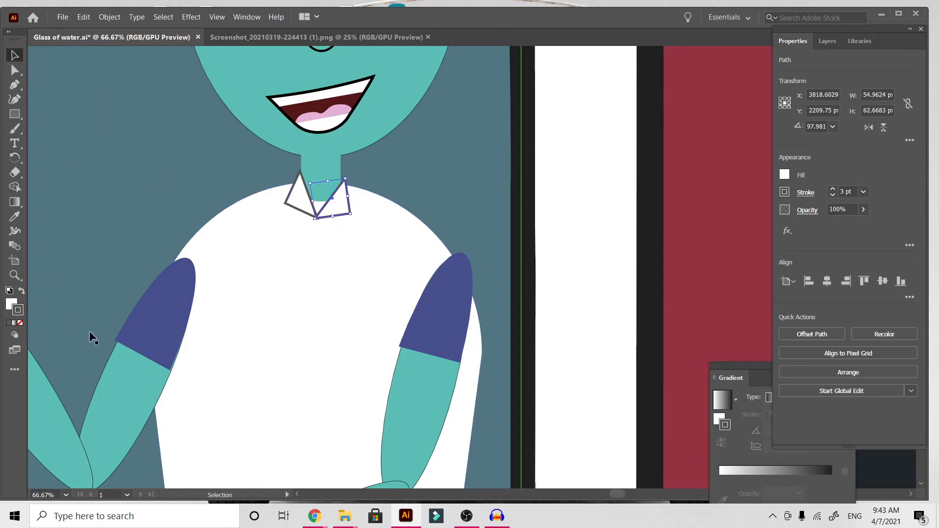
key("v")
key("ctrl+v")
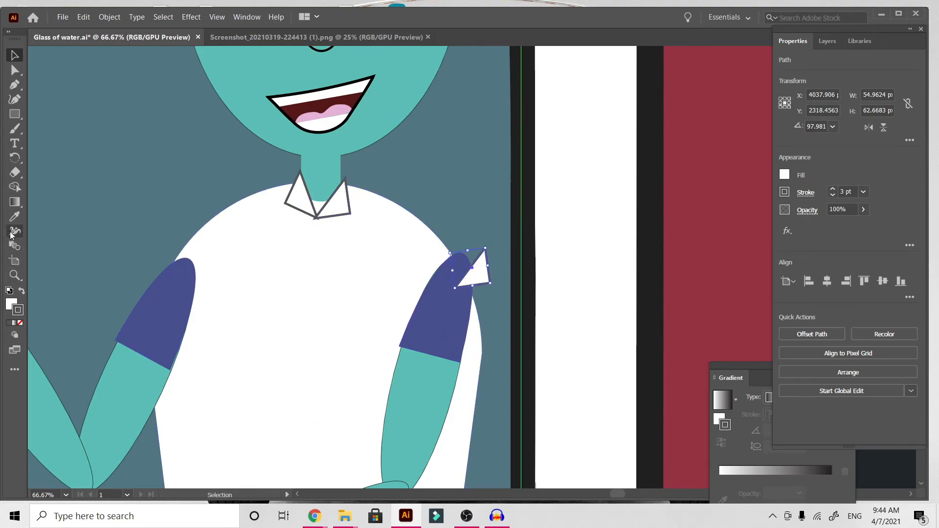
Fill the pasted triangle with the sampled dark red wall color and set it point-down under the collar at about 40.9° as a tie knot.
left_click(15, 216)
left_click(721, 177)
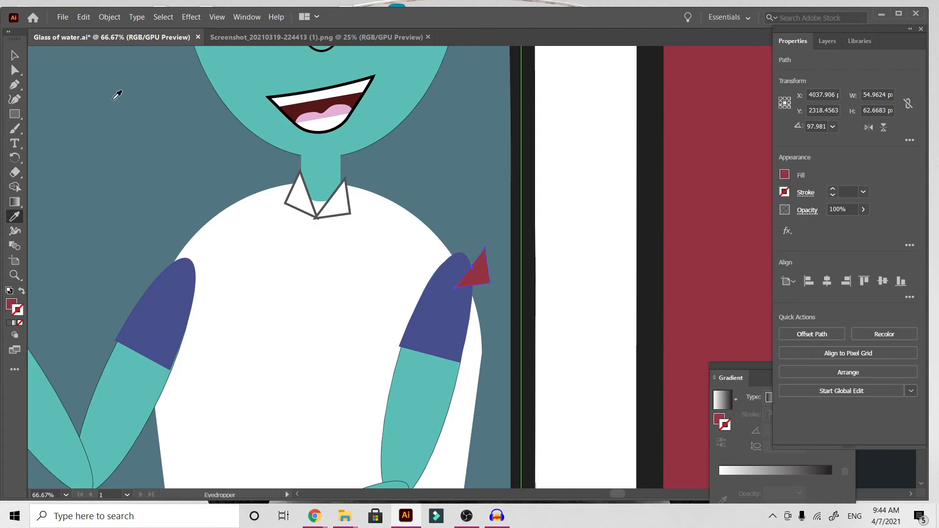
left_click(15, 56)
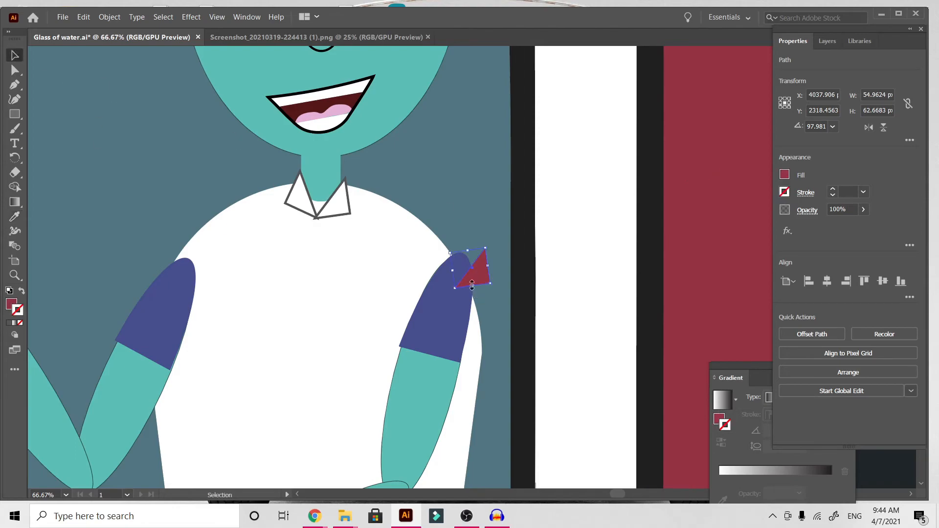
left_click_drag(474, 281, 320, 228)
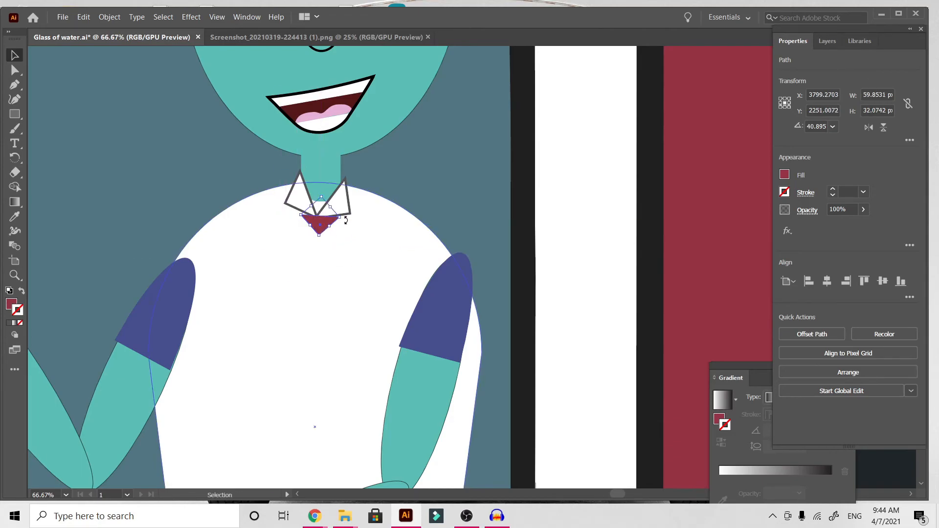
left_click(320, 264)
left_click(553, 195)
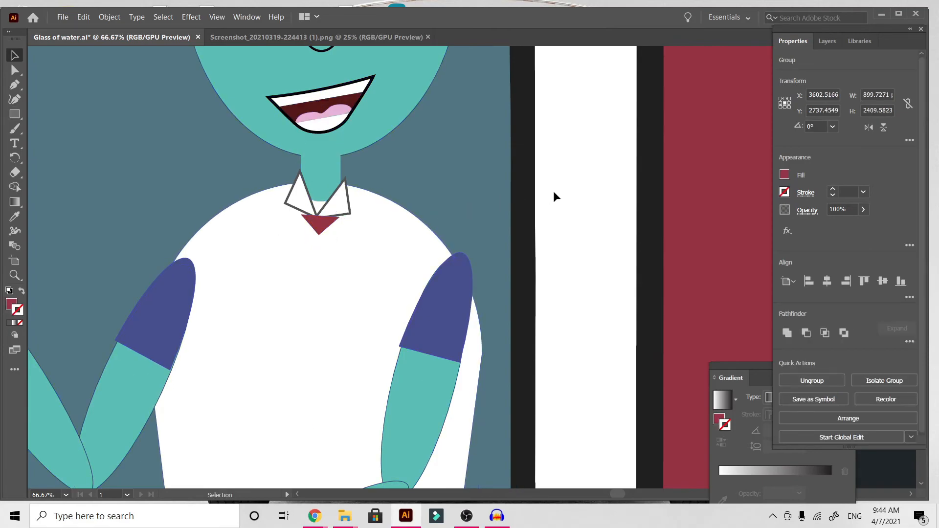
Shrink the red tie knot to about 50.5 by 27.2 px, nudge it slightly left under the collar, and deselect it.
left_click(329, 223)
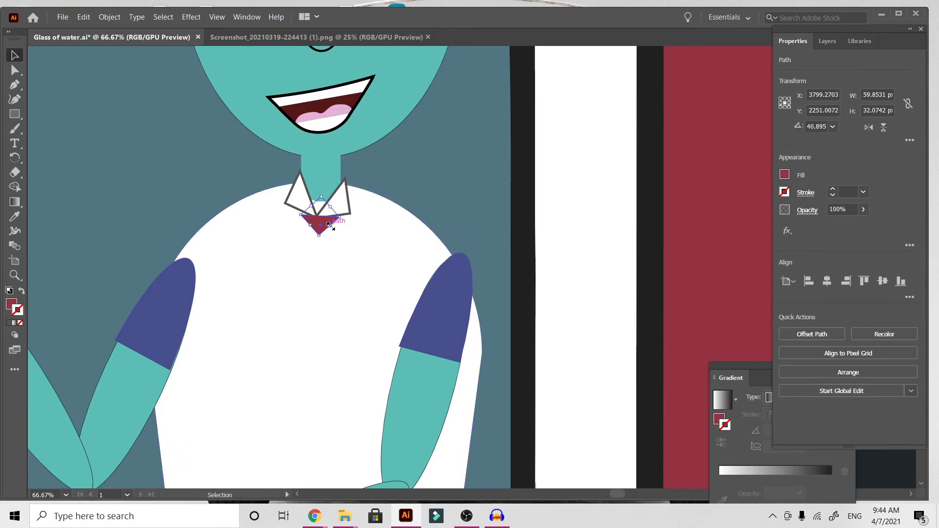
left_click_drag(330, 226, 325, 230)
mouse_move(322, 235)
left_mouse_down()
mouse_move(336, 409)
mouse_move(344, 251)
mouse_move(333, 245)
left_mouse_up()
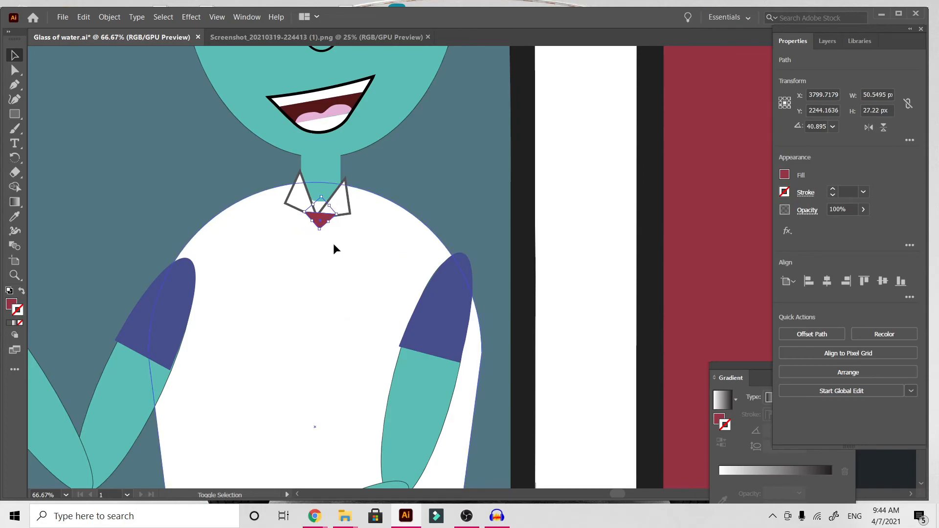
left_click(554, 187)
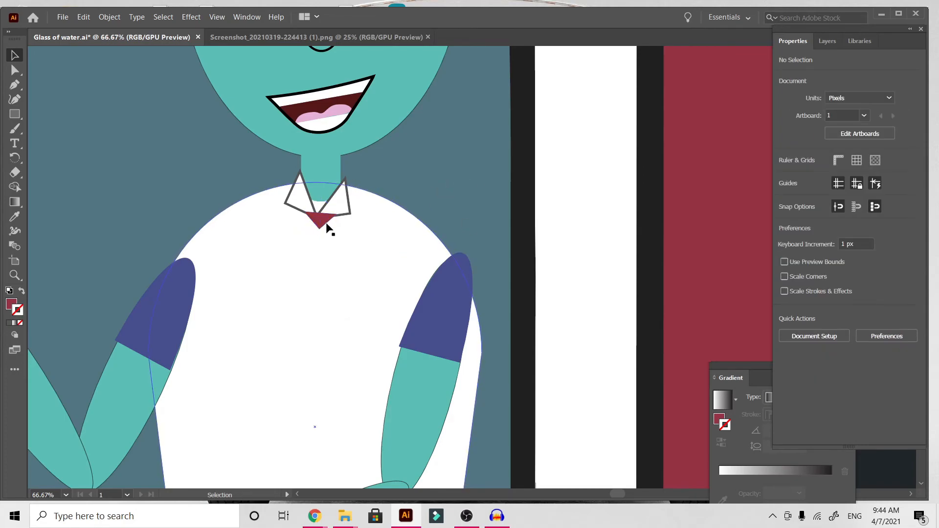
left_click_drag(327, 224, 408, 323)
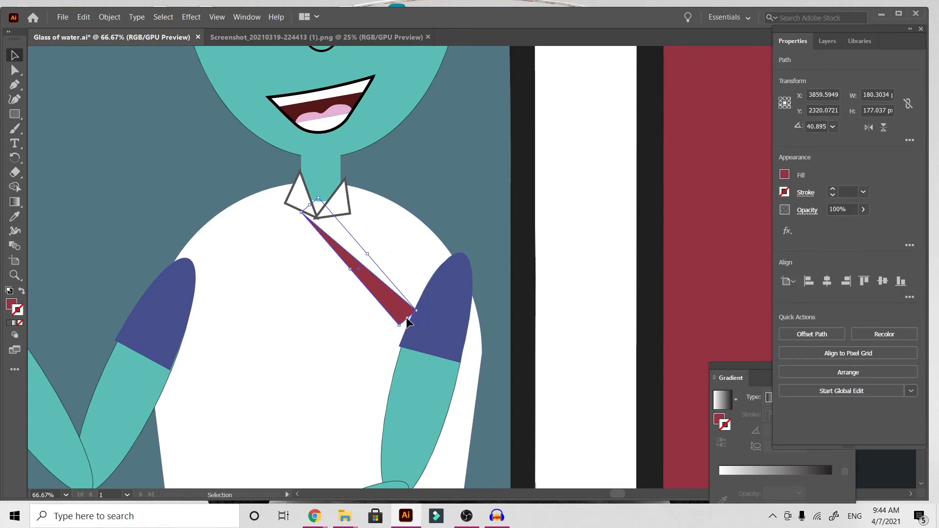
key("ctrl+z")
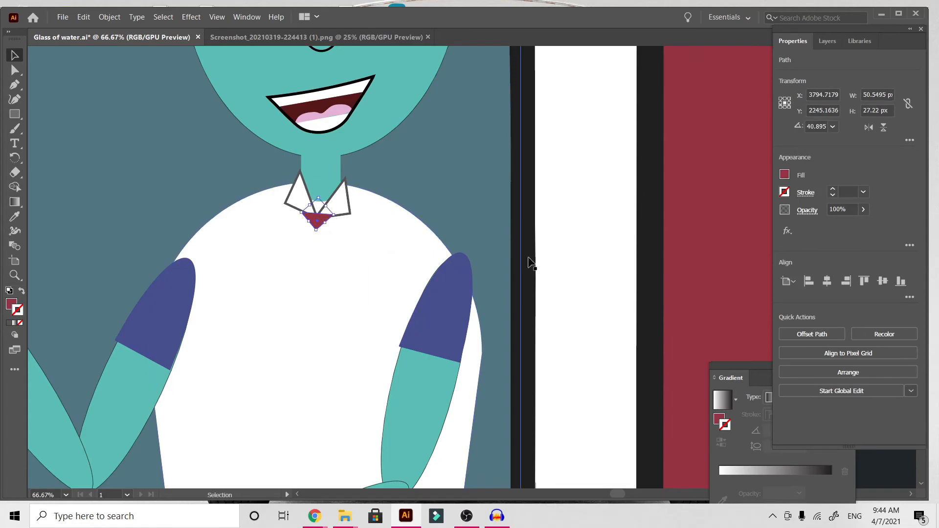
left_click(570, 268)
Draw a dark red rectangle about 38 by 394 px down the shirt from the tie knot.
scroll(570, 268, "down", 4)
scroll(570, 269, "up", 1)
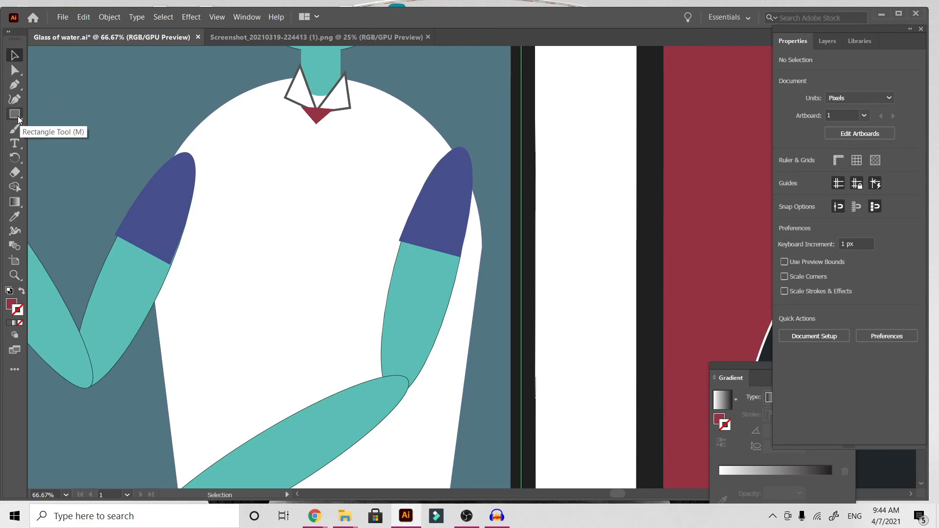
left_click_drag(17, 116, 39, 110)
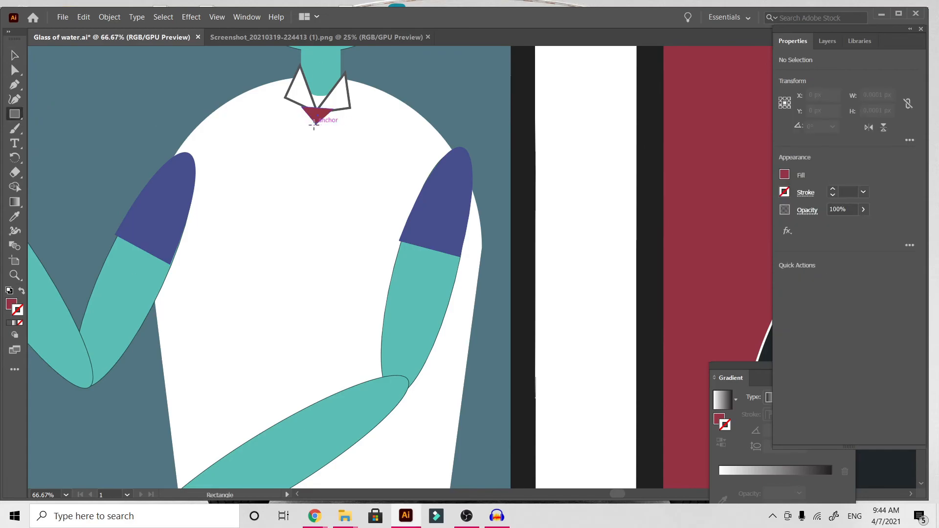
left_click_drag(304, 124, 329, 375)
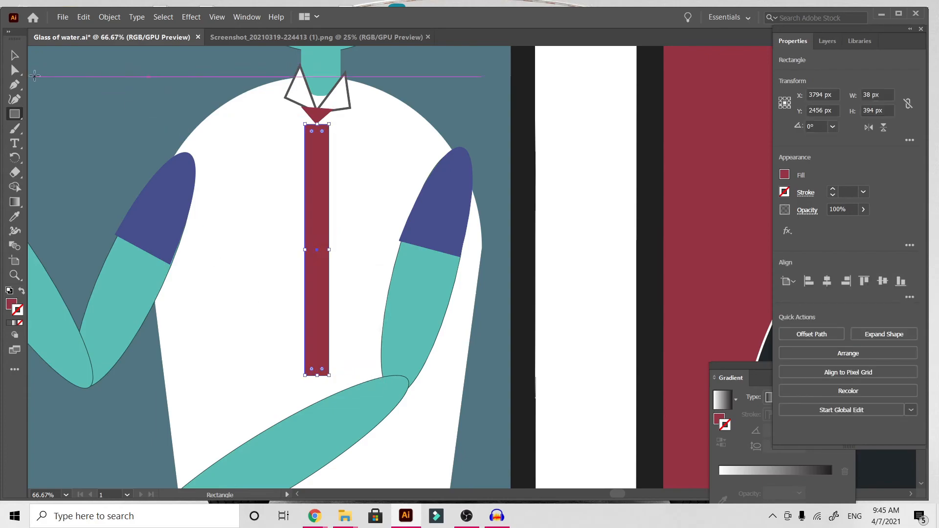
left_click(16, 58)
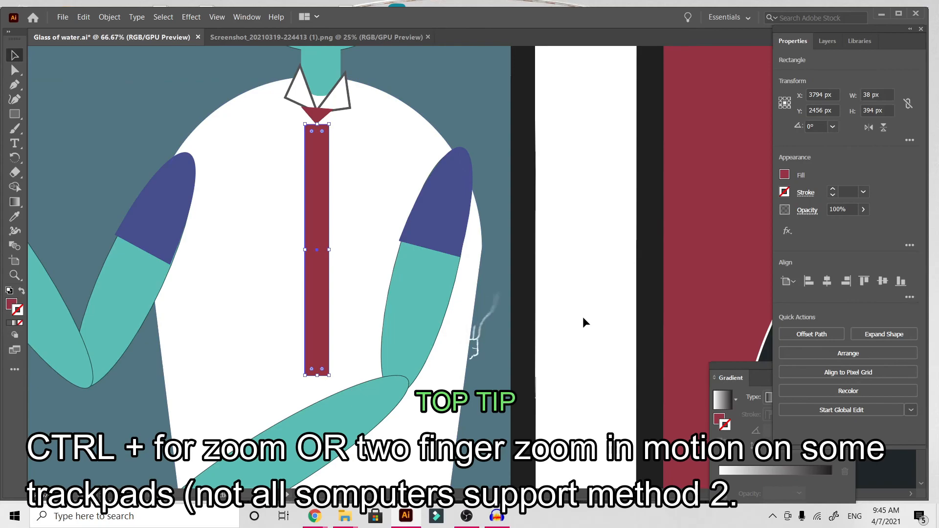
Taper the tie rectangle by moving its top corner points inward so it narrows beneath the knot.
key("ctrl+plus")
key("ctrl+plus")
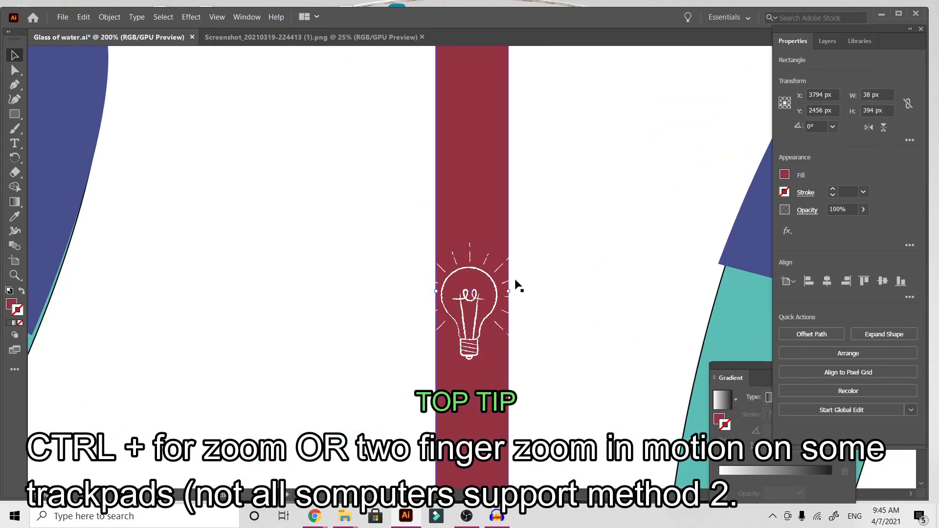
scroll(517, 285, "up", 5)
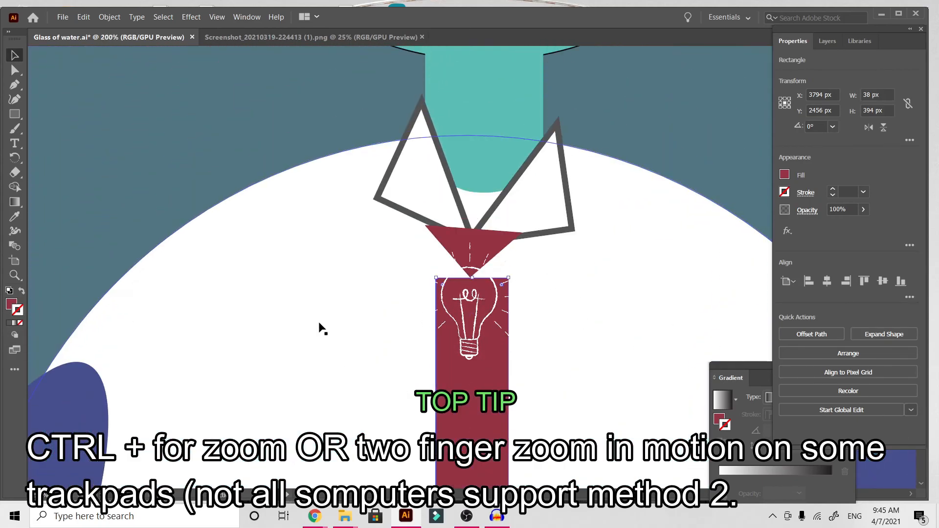
left_click(15, 70)
left_click(435, 278)
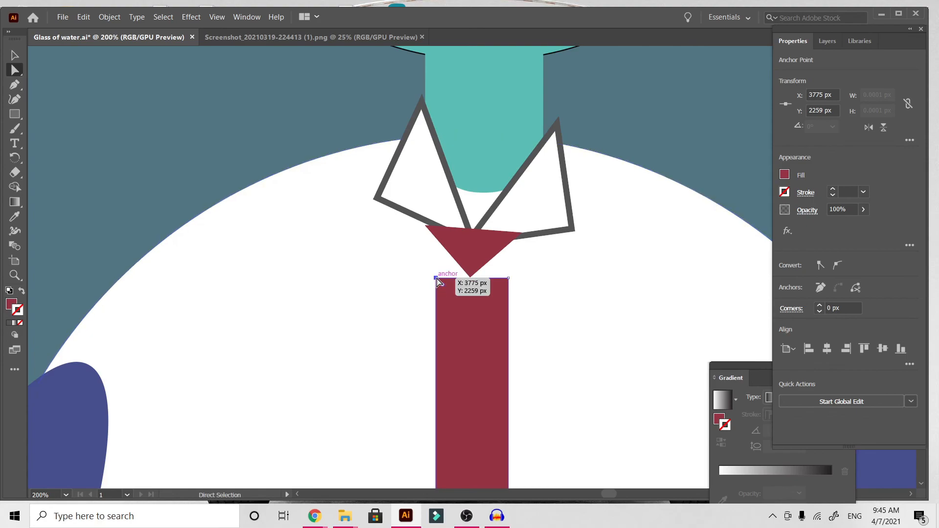
left_click_drag(436, 278, 468, 276)
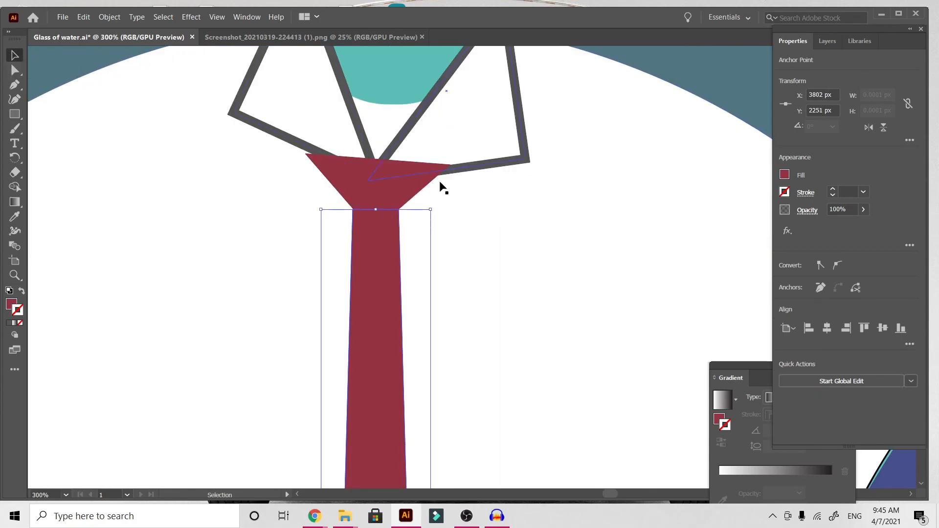
Bring the red tie knot to the front of the other shapes.
left_click(367, 187)
right_click(369, 187)
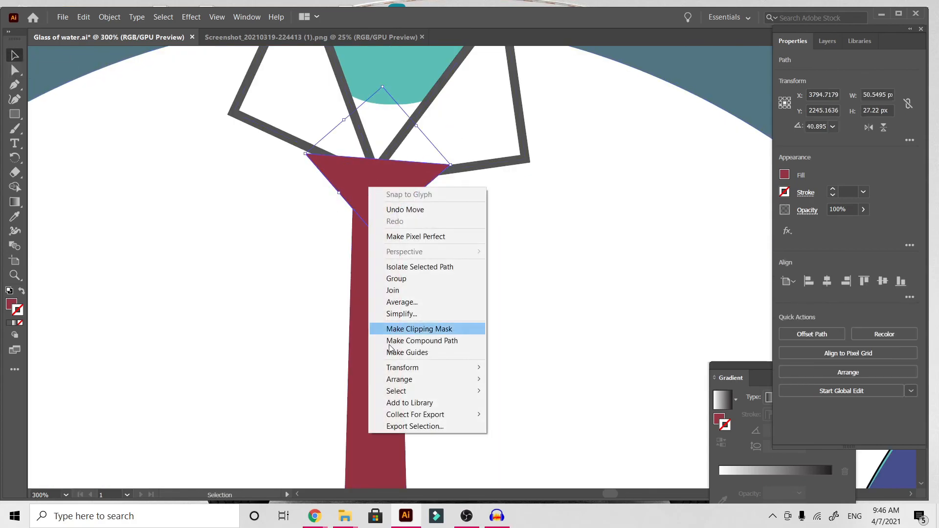
mouse_move(410, 381)
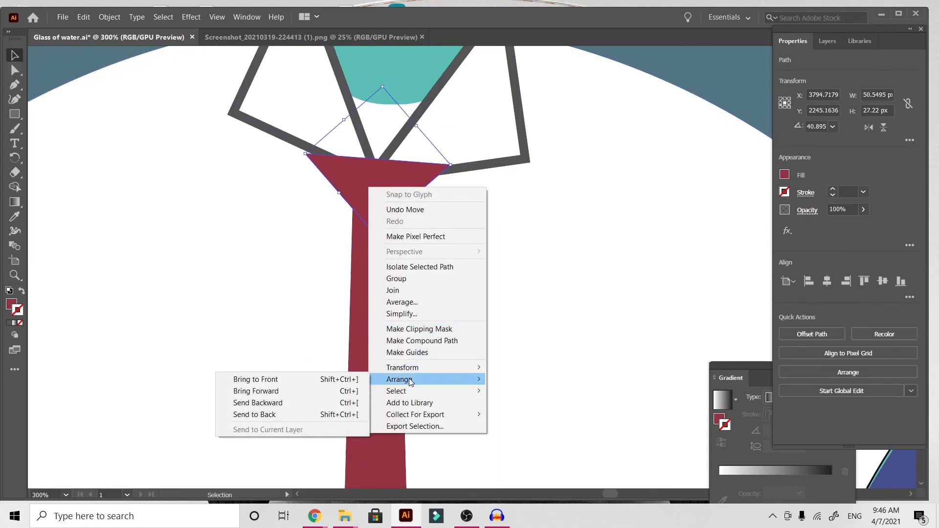
left_click(314, 379)
left_click(422, 328)
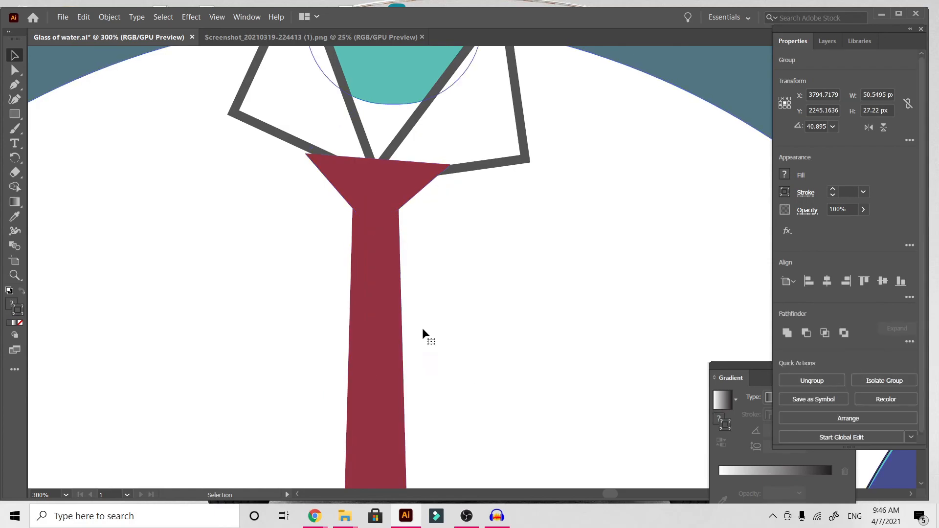
Shape the lower end of the tie into a downward point above the man's forearm.
left_click(387, 209)
key("ctrl+minus")
key("ctrl+minus")
key("ctrl+minus")
key("ctrl+minus")
key("ctrl+minus")
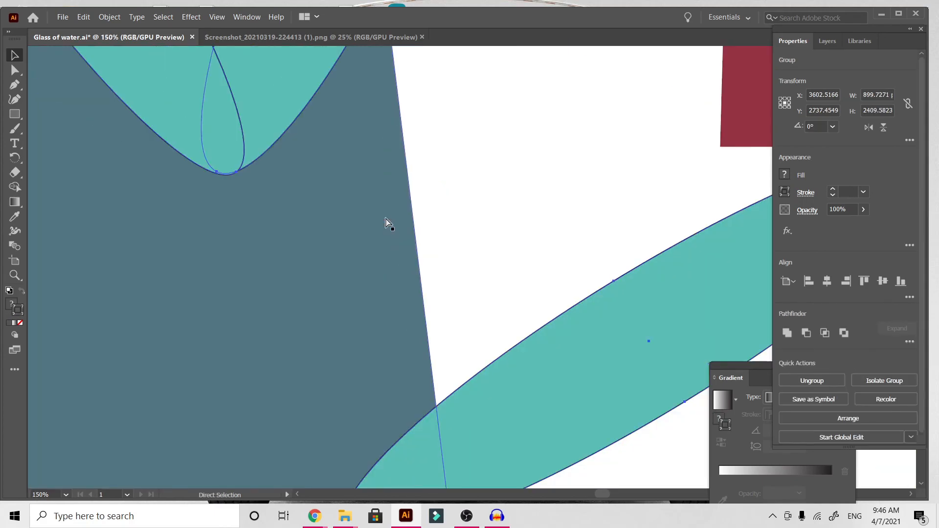
key("ctrl+equal")
key("ctrl+equal")
key("ctrl+equal")
key("ctrl+equal")
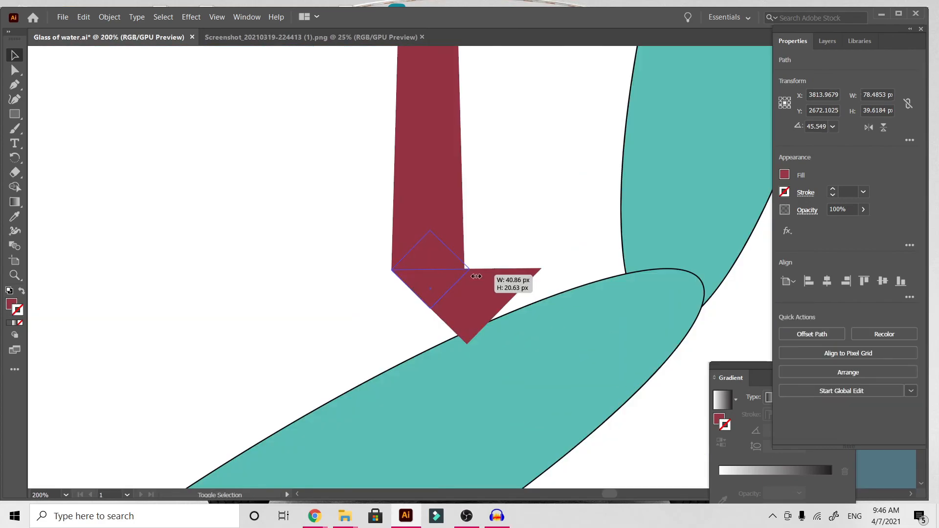
left_click_drag(474, 276, 470, 274)
left_click(514, 277)
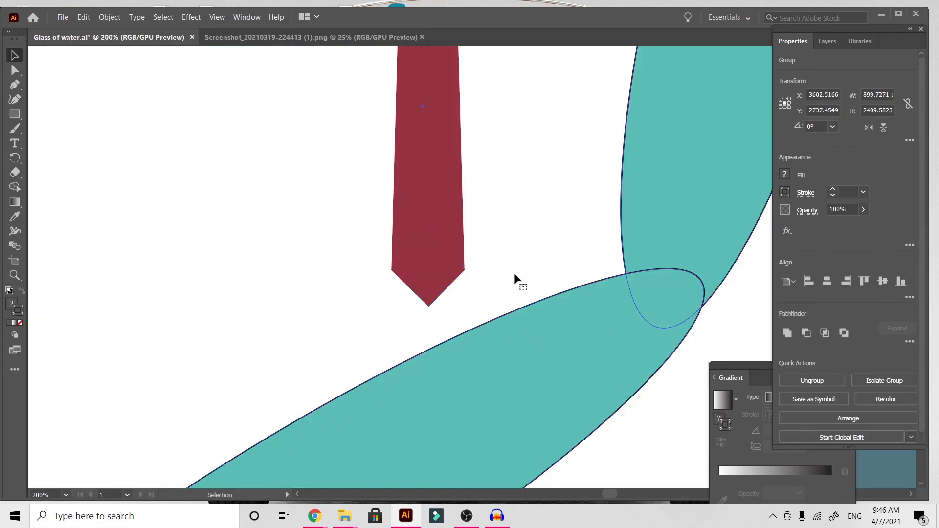
Examine the man's tie and white shirt at full figure, and compare both comic panels.
key("a")
key("ctrl+minus")
key("ctrl+minus")
key("ctrl+minus")
key("ctrl+minus")
key("ctrl+minus")
key("ctrl+minus")
key("ctrl+minus")
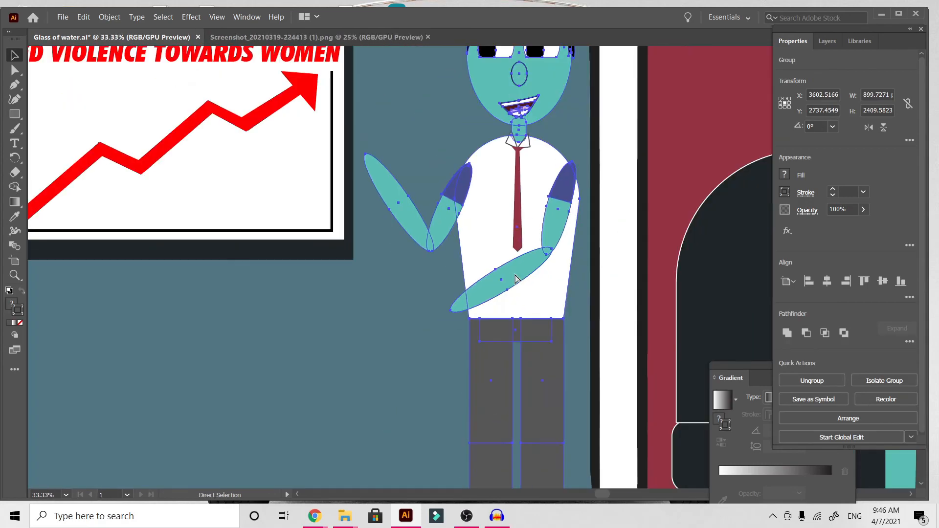
key("v")
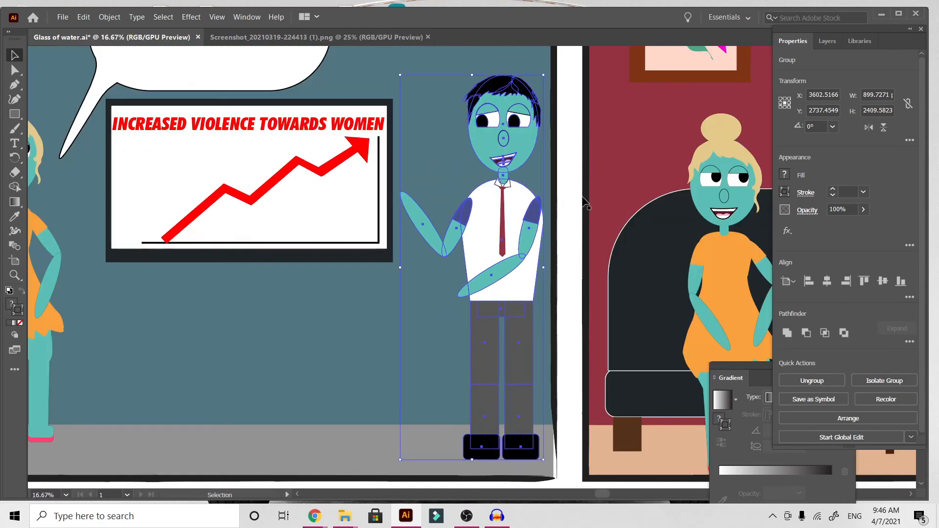
left_click(612, 163)
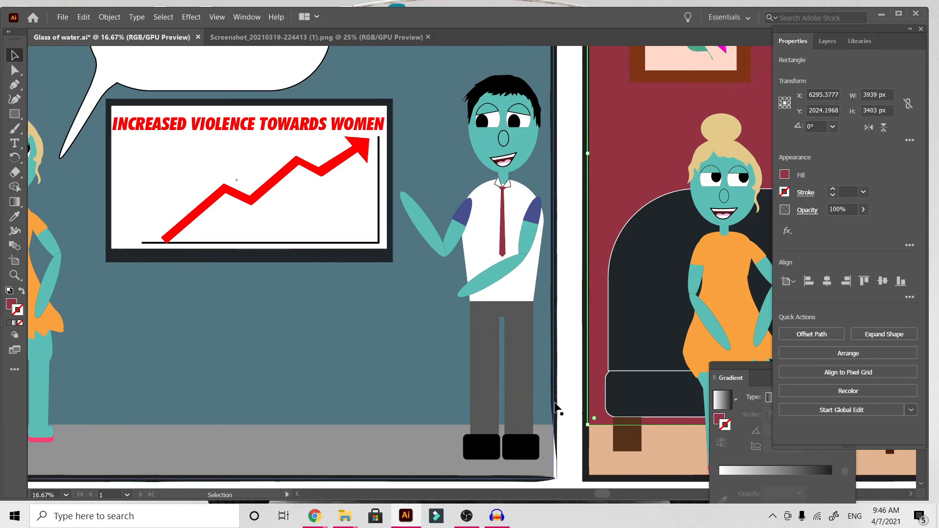
key("a")
key("ctrl+plus")
key("ctrl+plus")
scroll(556, 408, "right", 8)
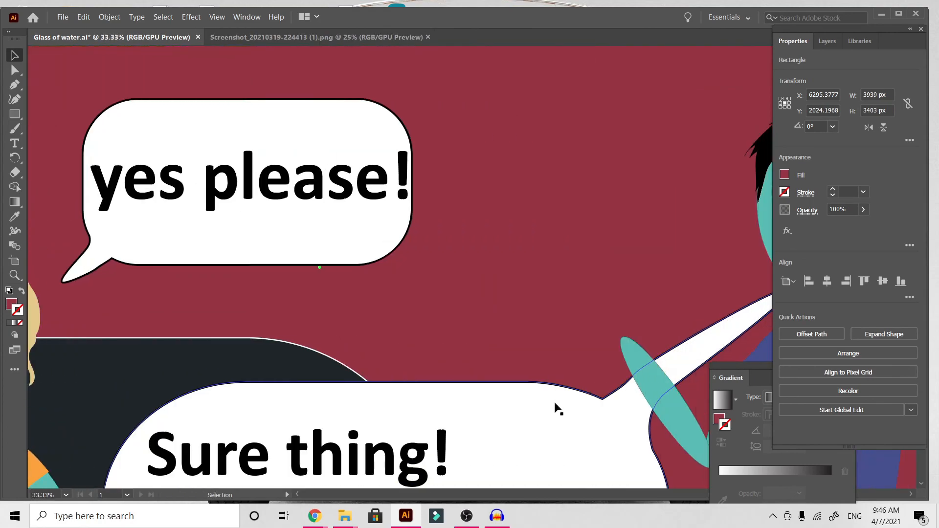
scroll(556, 408, "down", 2)
key("ctrl+minus")
key("ctrl+minus")
key("ctrl+minus")
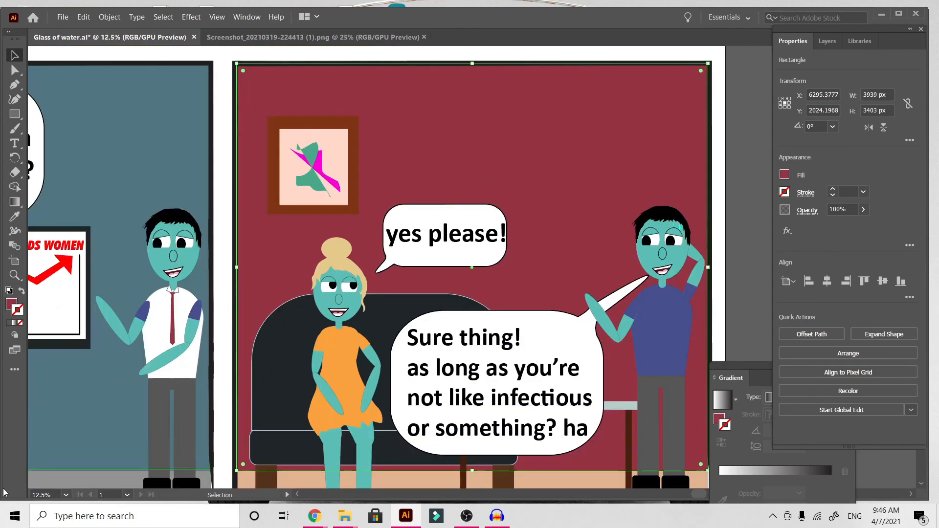
scroll(63, 445, "left", 6)
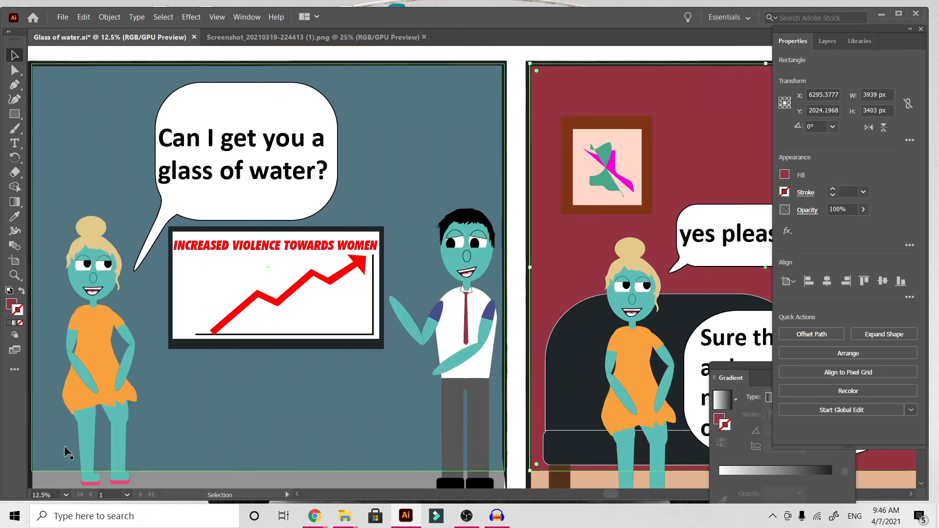
key("ctrl+plus")
scroll(64, 447, "left", 8)
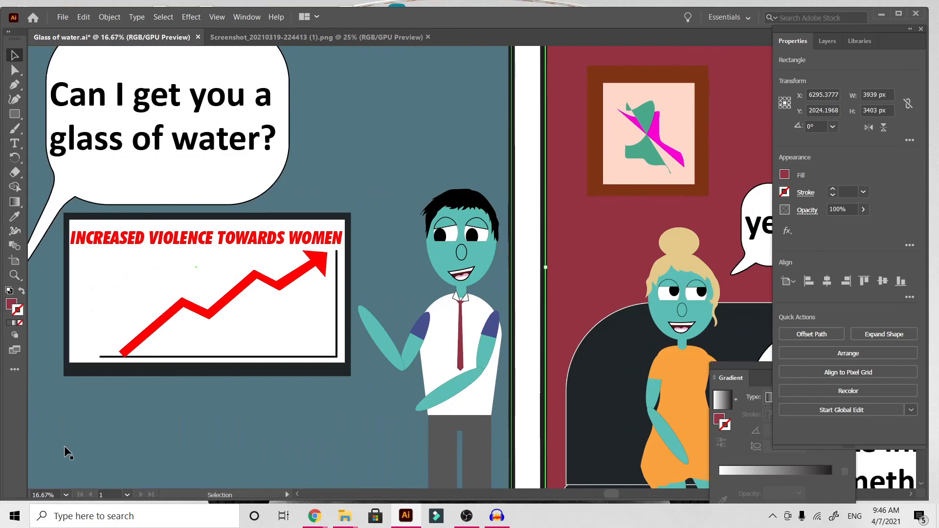
scroll(63, 445, "left", 5)
key("ctrl+plus")
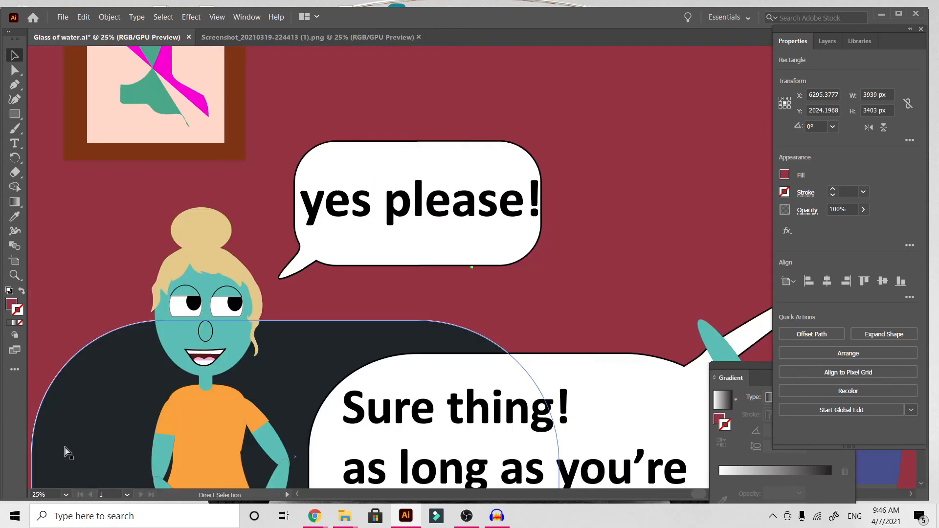
scroll(64, 445, "left", 8)
scroll(64, 445, "down", 3)
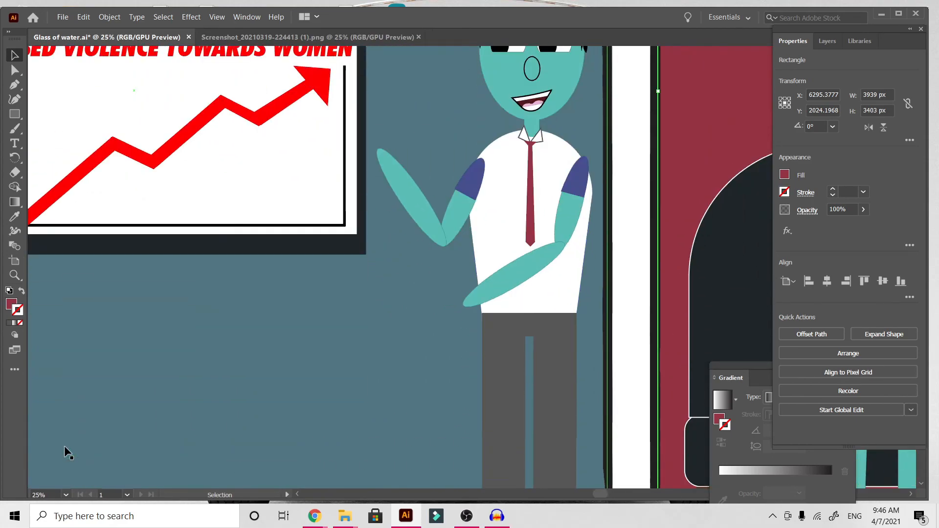
Isolate the man's raised arm inside his group and select its blue sleeve.
left_click(462, 213)
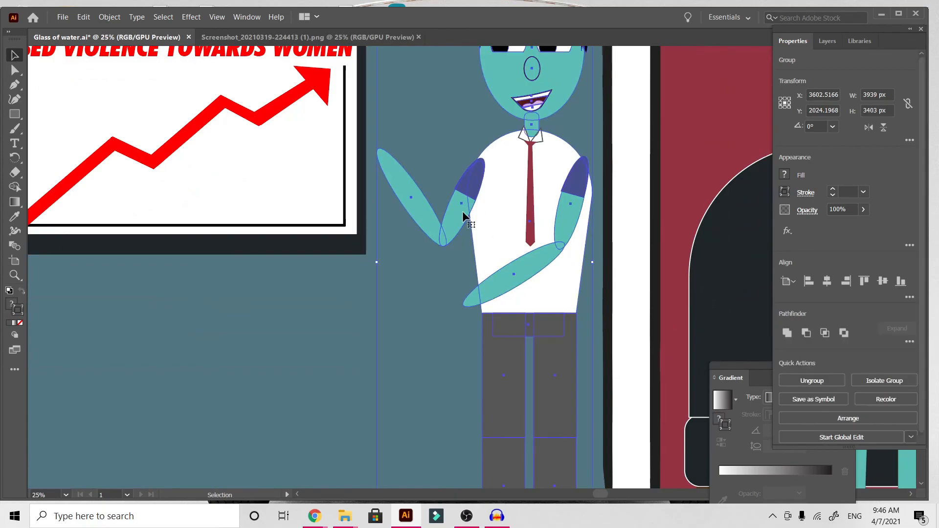
double_click(465, 186)
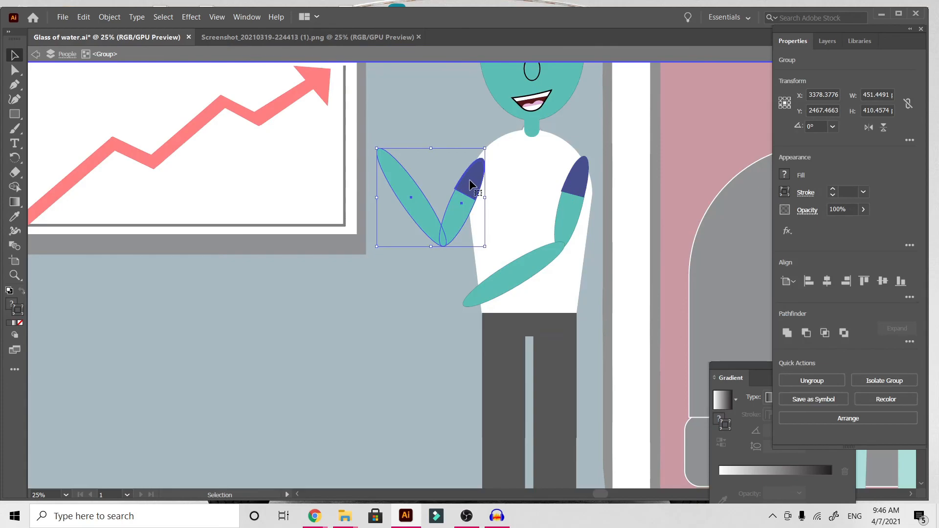
double_click(469, 180)
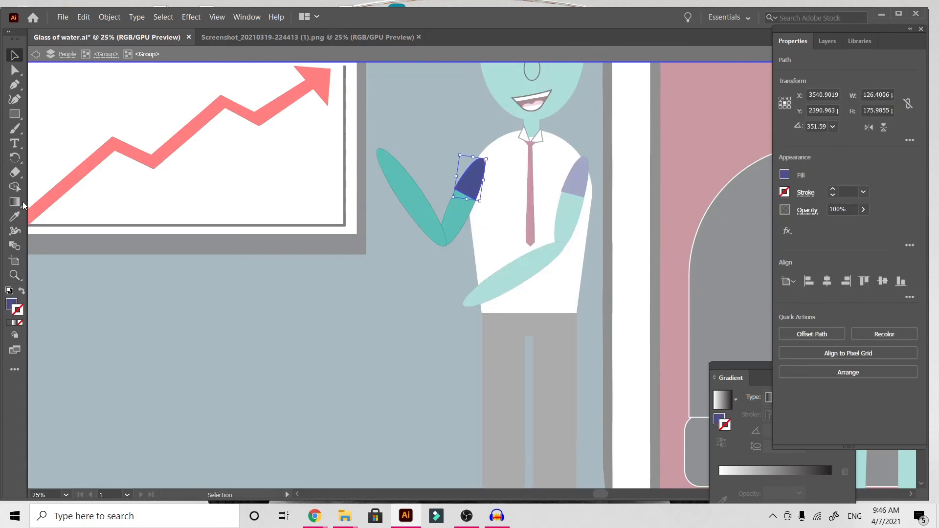